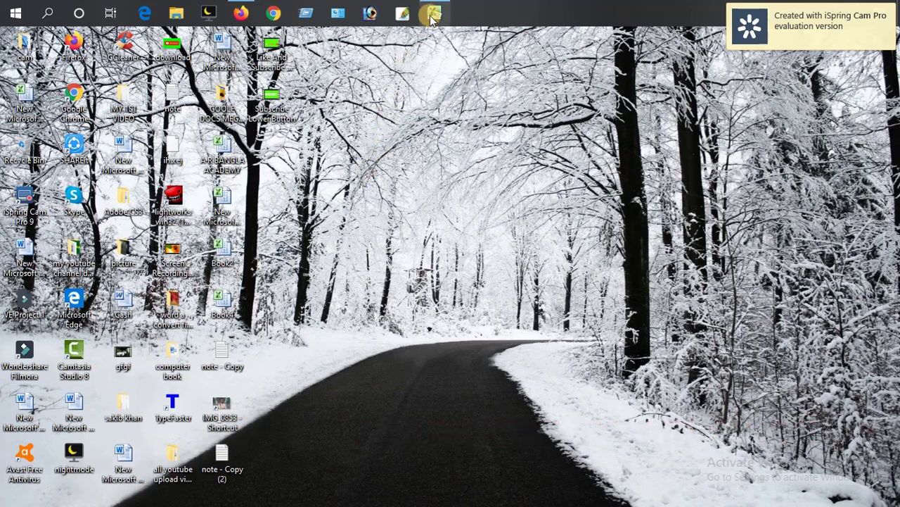
Step: Switch to the open Book4 workbook in Microsoft Excel
{"action": "mouse_move", "coordinate": [433, 15]}
{"action": "left_click", "coordinate": [444, 116]}
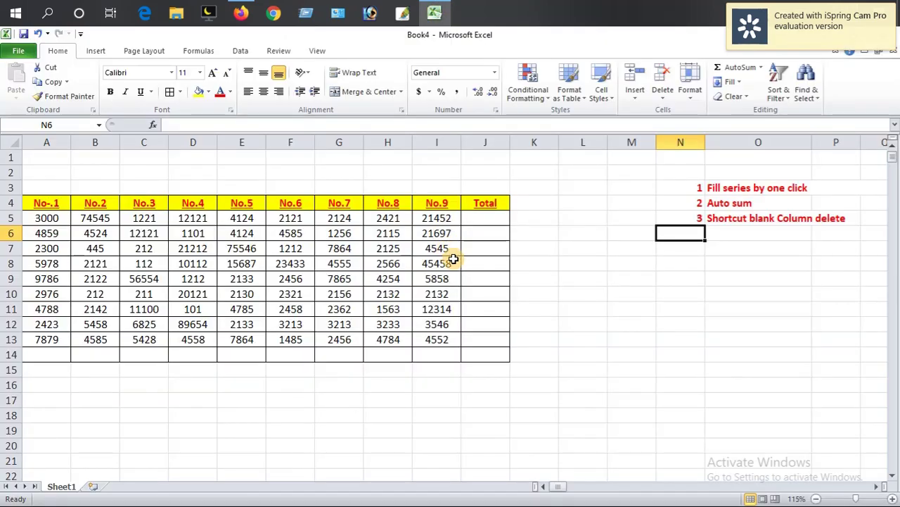
{"action": "left_click", "coordinate": [625, 295]}
{"action": "left_click", "coordinate": [628, 262]}
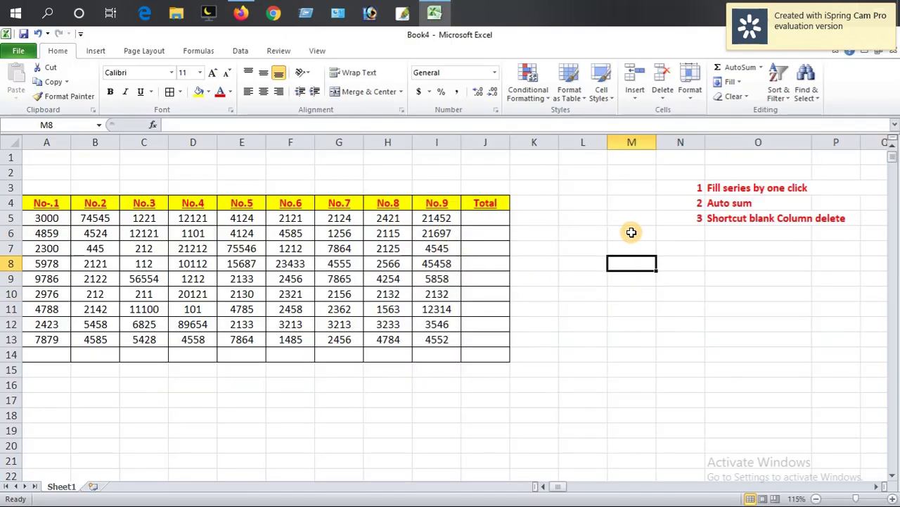
{"action": "left_click", "coordinate": [631, 232]}
{"action": "left_click", "coordinate": [632, 203]}
{"action": "left_click", "coordinate": [633, 188]}
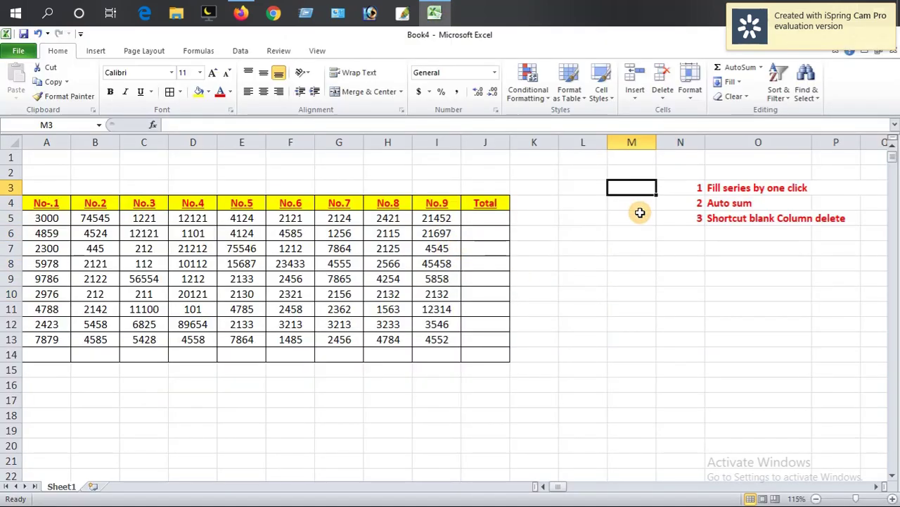
{"action": "left_click", "coordinate": [640, 205]}
{"action": "left_click", "coordinate": [637, 189]}
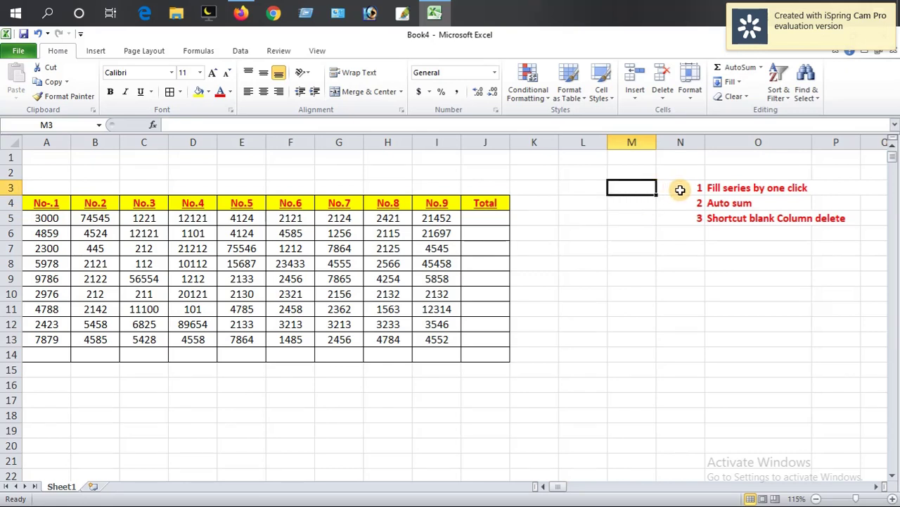
{"action": "left_click", "coordinate": [693, 188]}
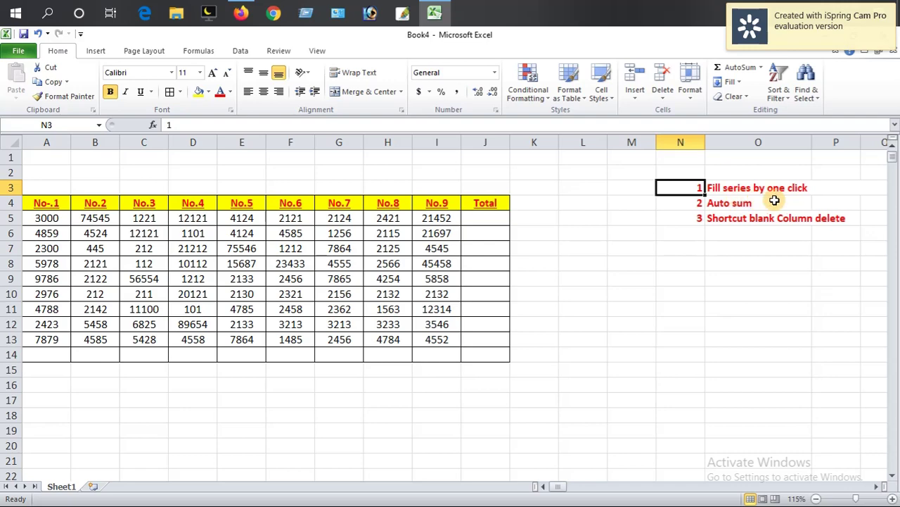
Step: Enter the numbers 1, 2 and 3 in cells E18 to E20, in the empty area below the data table
{"action": "left_click", "coordinate": [629, 338]}
{"action": "scroll", "coordinate": [519, 398], "scroll_direction": "down", "scroll_amount": 3}
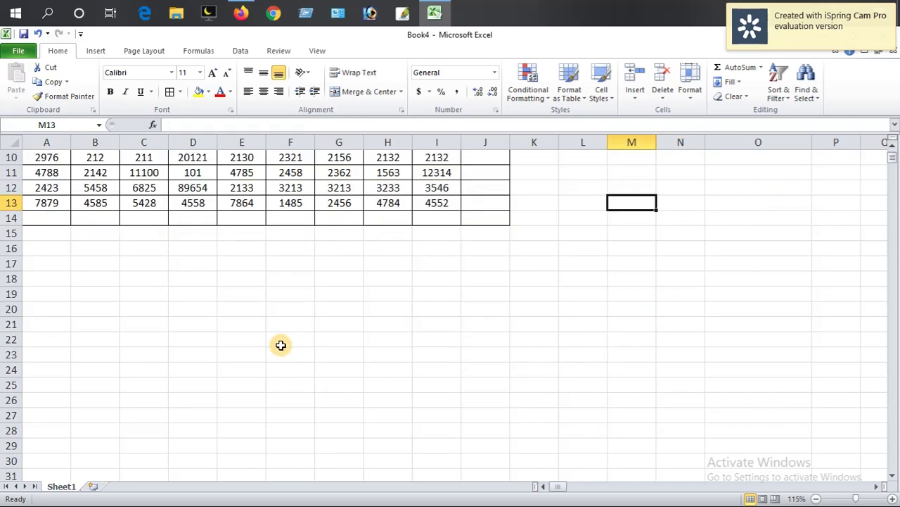
{"action": "left_click", "coordinate": [289, 283]}
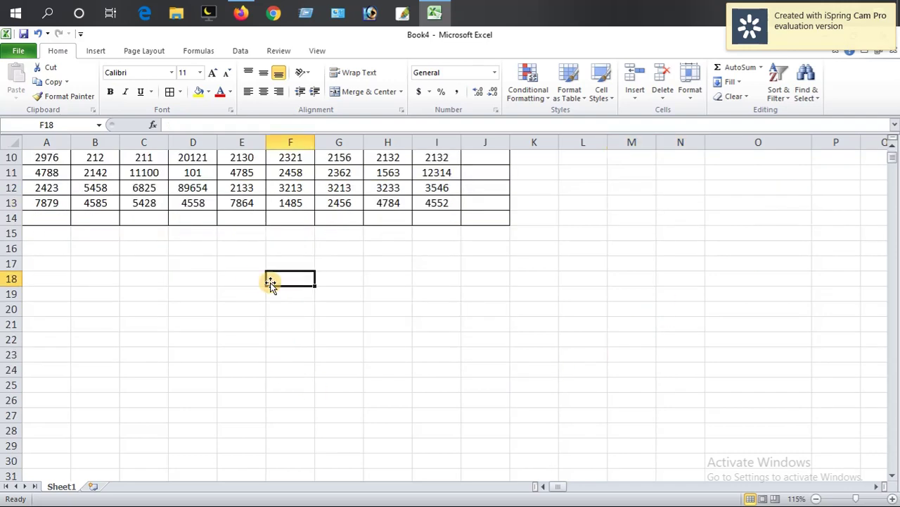
{"action": "left_click", "coordinate": [246, 277]}
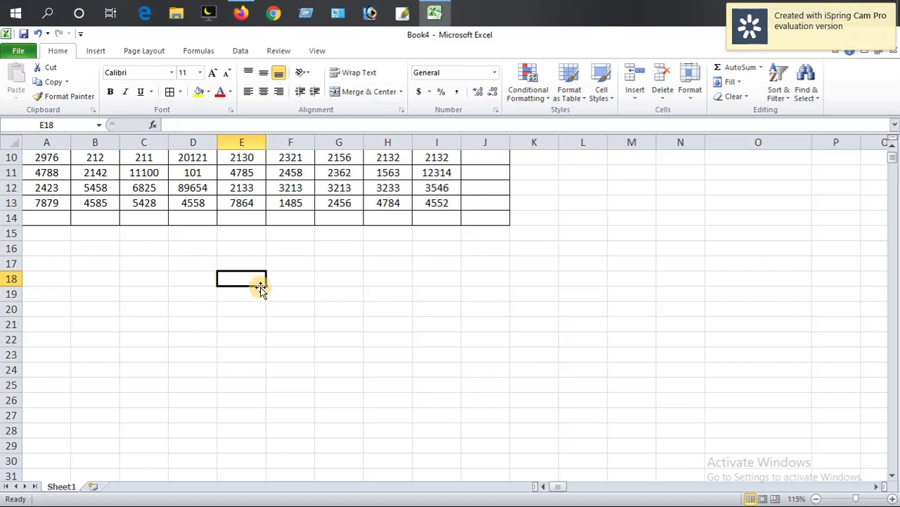
{"action": "type", "text": "1"}
{"action": "key", "text": "Return"}
{"action": "type", "text": "2"}
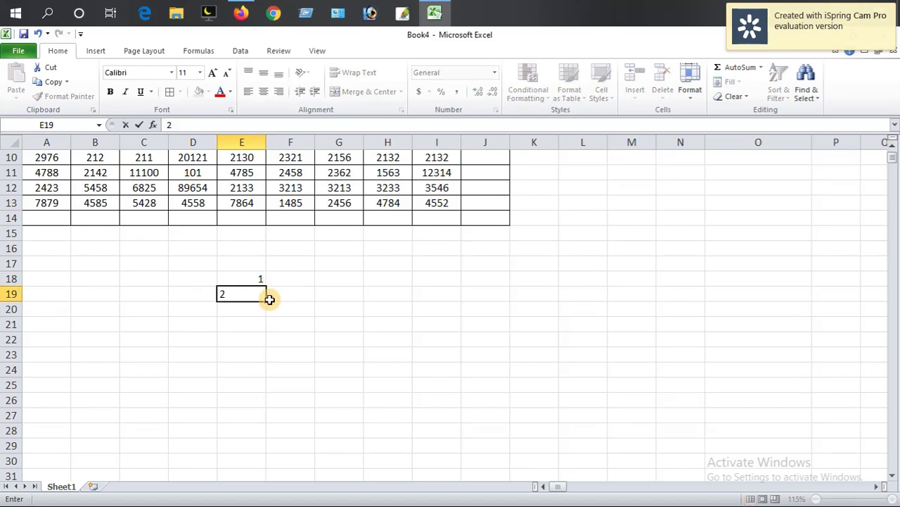
{"action": "key", "text": "Return"}
{"action": "type", "text": "2"}
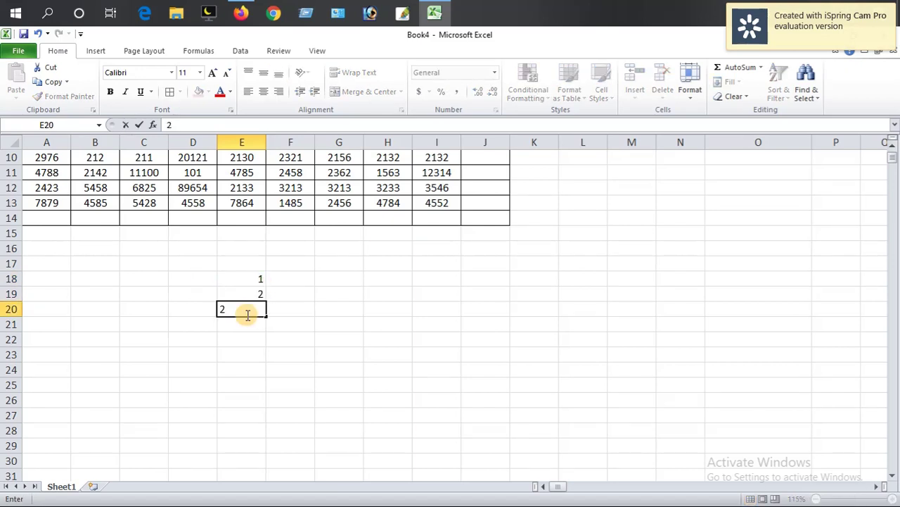
{"action": "left_click", "coordinate": [307, 366]}
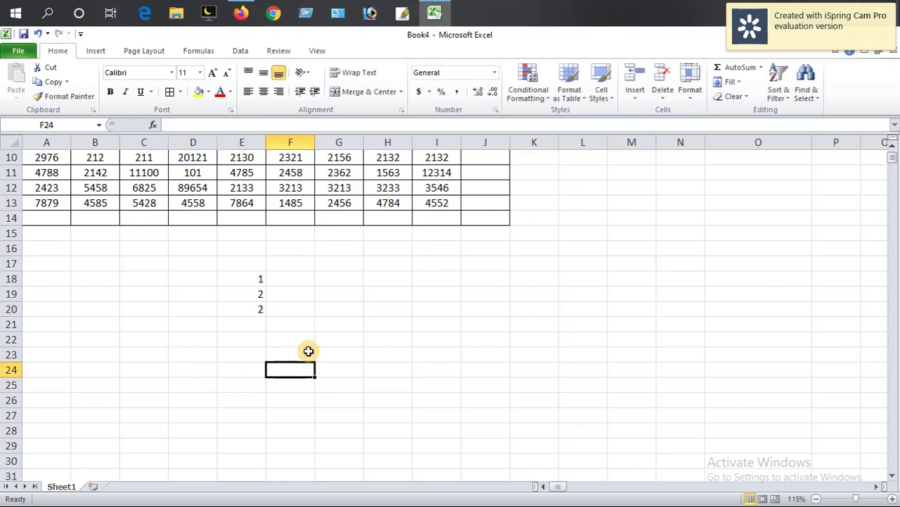
{"action": "left_click", "coordinate": [248, 312]}
{"action": "type", "text": "3"}
{"action": "left_click", "coordinate": [355, 334]}
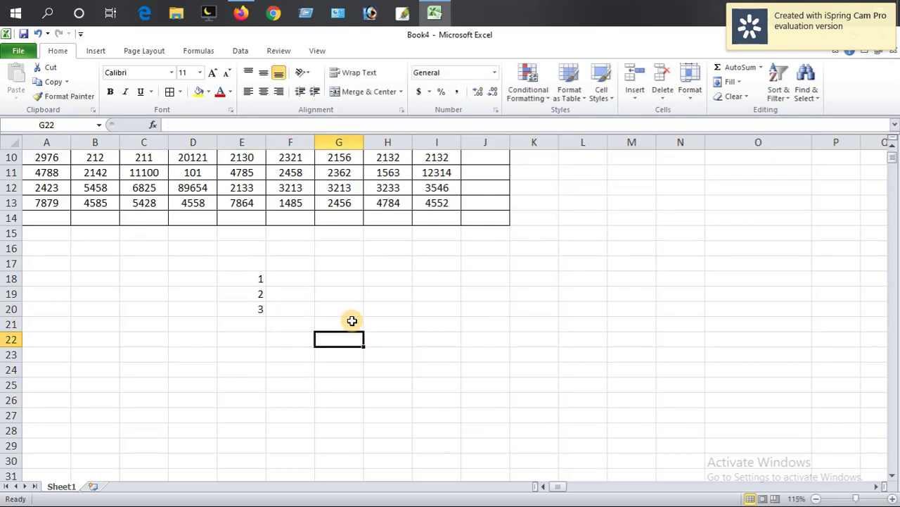
Step: Enter 1 in cell H17 and 2 in cell H18 as the start of a number series
{"action": "left_click", "coordinate": [352, 266]}
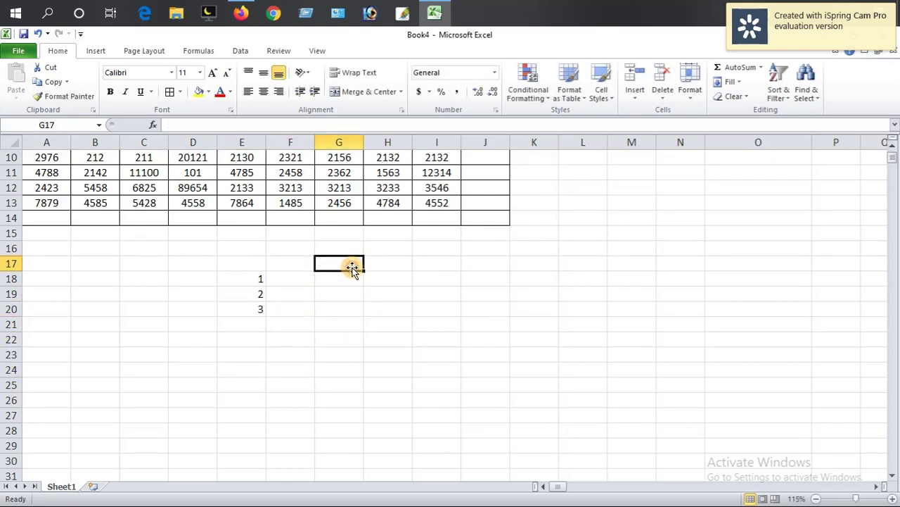
{"action": "left_click", "coordinate": [399, 266]}
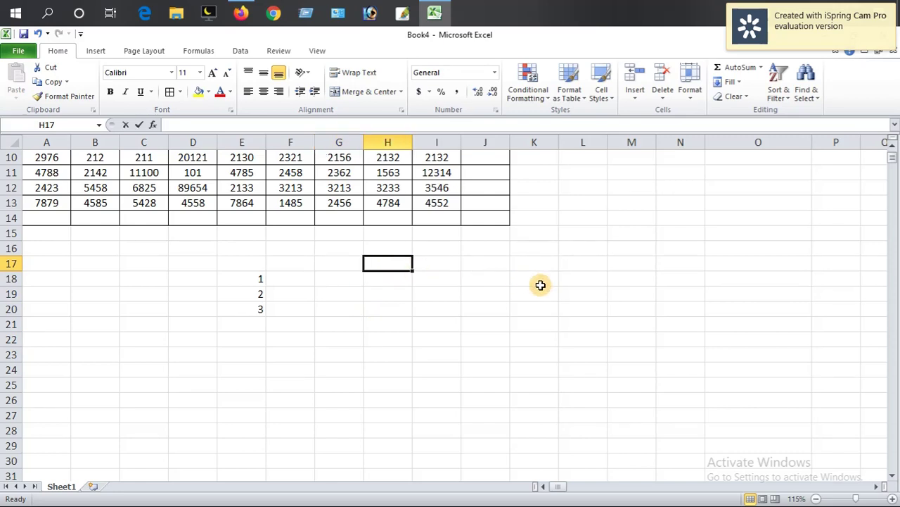
{"action": "type", "text": "1"}
{"action": "left_click", "coordinate": [393, 279]}
{"action": "type", "text": "2"}
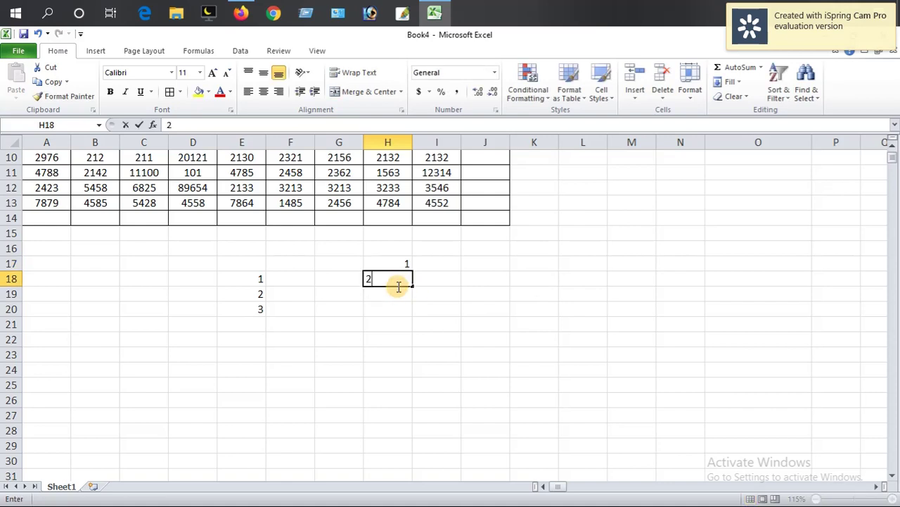
{"action": "key", "text": "Return"}
{"action": "key", "text": "Return"}
Step: Extend the series from H17:H18 down to cell H30 using AutoFill
{"action": "left_click_drag", "start_coordinate": [401, 263], "coordinate": [401, 276]}
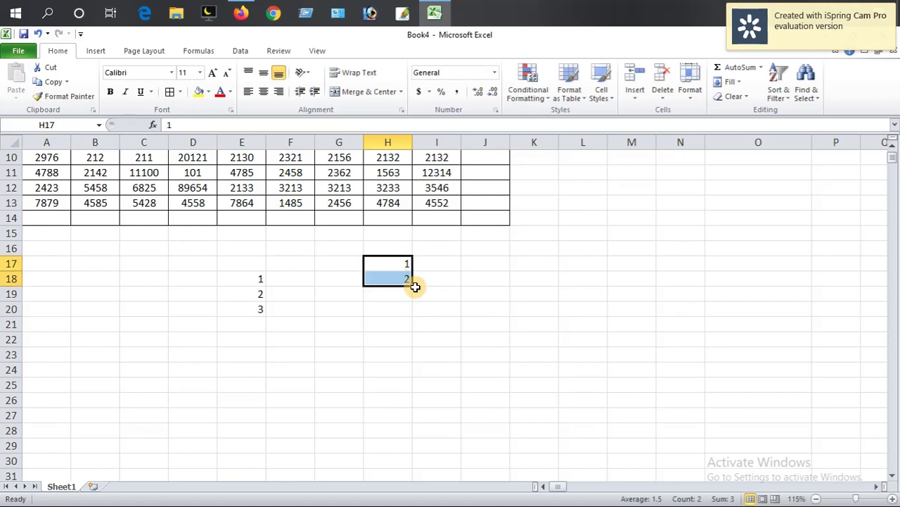
{"action": "left_click_drag", "start_coordinate": [415, 286], "coordinate": [413, 464]}
{"action": "scroll", "coordinate": [458, 409], "scroll_direction": "down", "scroll_amount": 3}
{"action": "scroll", "coordinate": [507, 317], "scroll_direction": "up", "scroll_amount": 3}
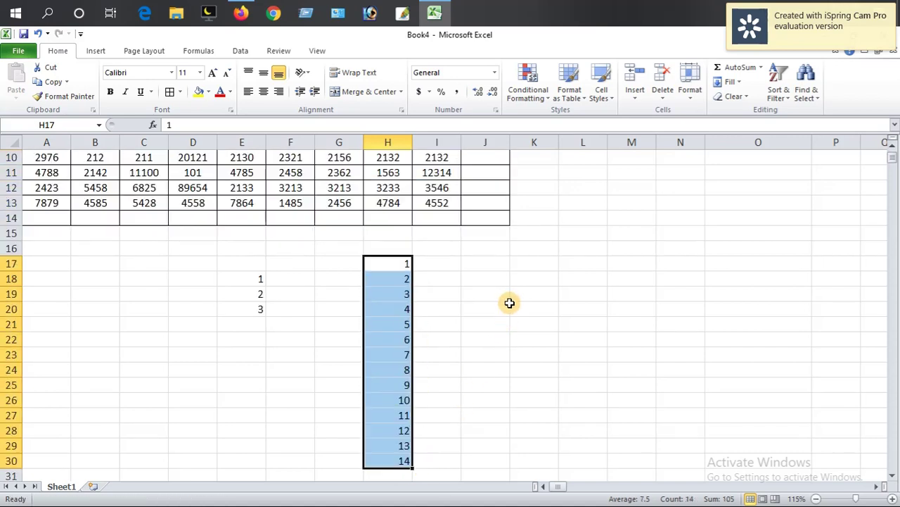
Step: Enter 1 in cell J17 and autofill it down to J28 with the Fill Series option
{"action": "left_click", "coordinate": [506, 308]}
{"action": "left_click", "coordinate": [503, 264]}
{"action": "type", "text": "1"}
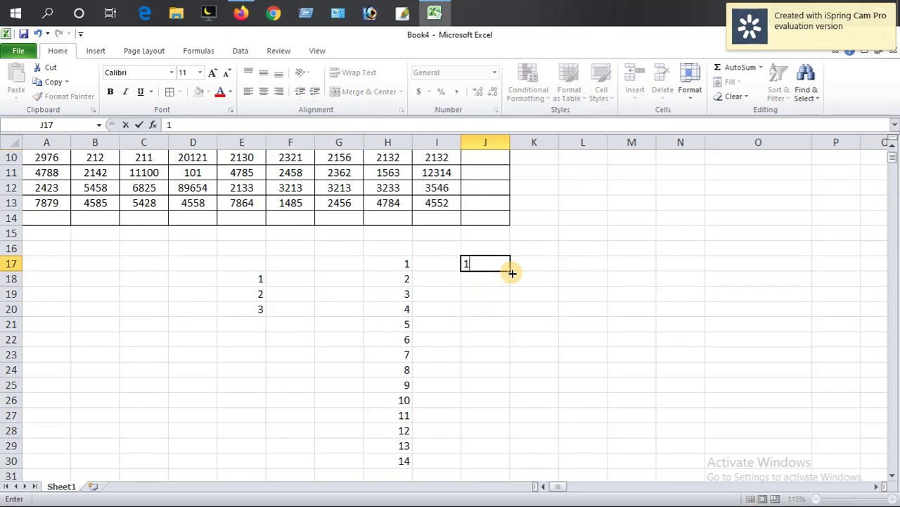
{"action": "left_click_drag", "start_coordinate": [510, 271], "coordinate": [510, 436]}
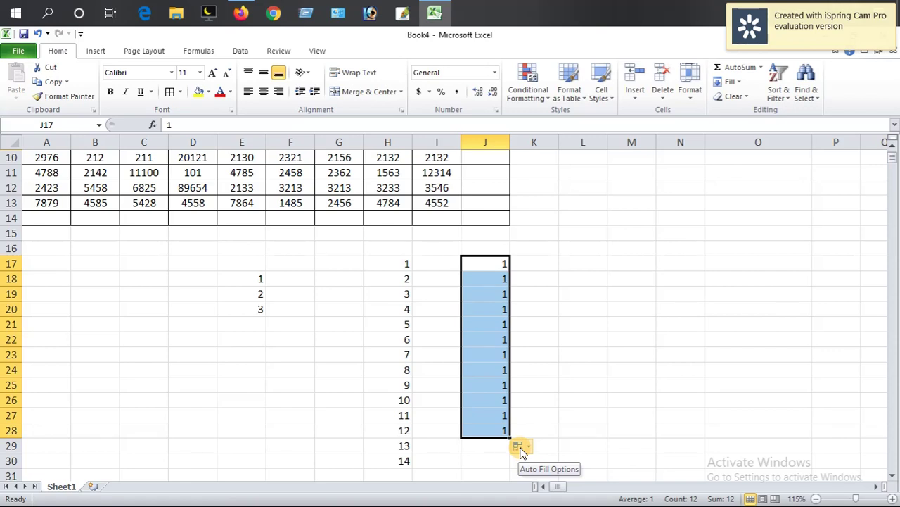
{"action": "left_click", "coordinate": [522, 447]}
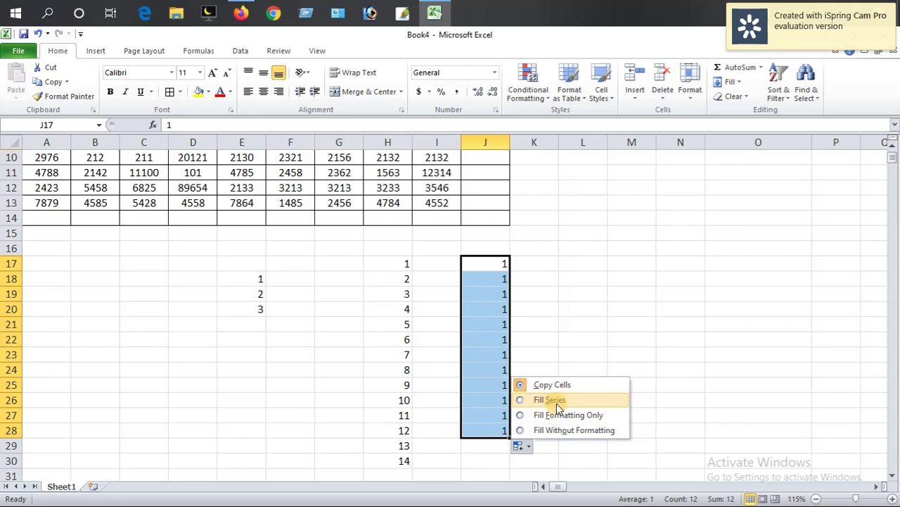
{"action": "left_click", "coordinate": [526, 399]}
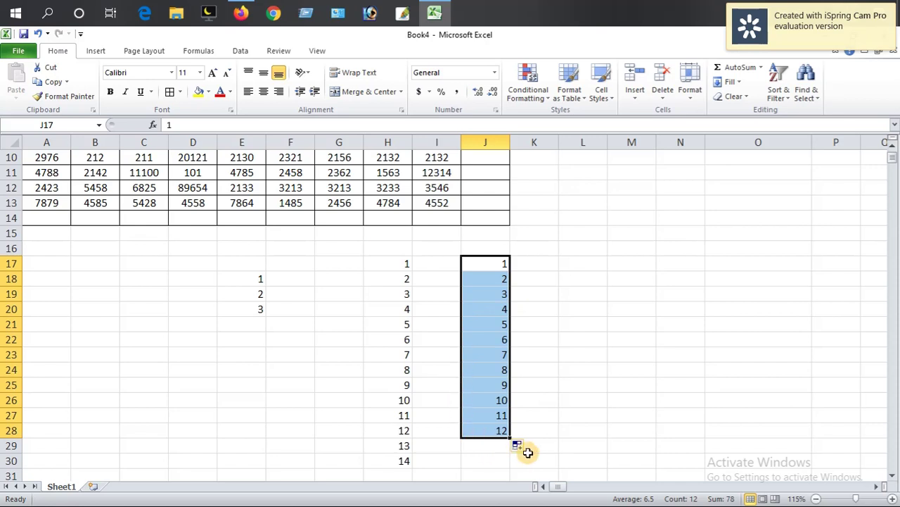
{"action": "left_click", "coordinate": [193, 294]}
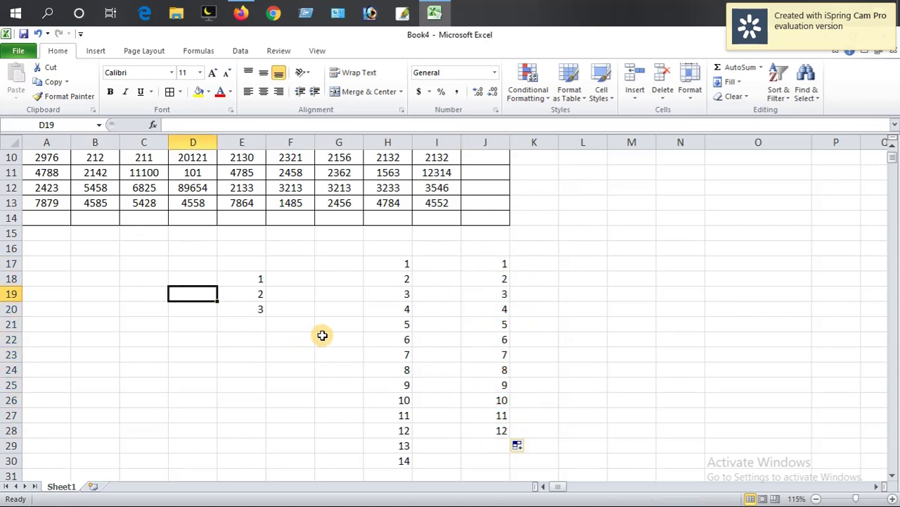
{"action": "left_click", "coordinate": [322, 335]}
{"action": "left_click", "coordinate": [303, 297]}
{"action": "left_click", "coordinate": [292, 262]}
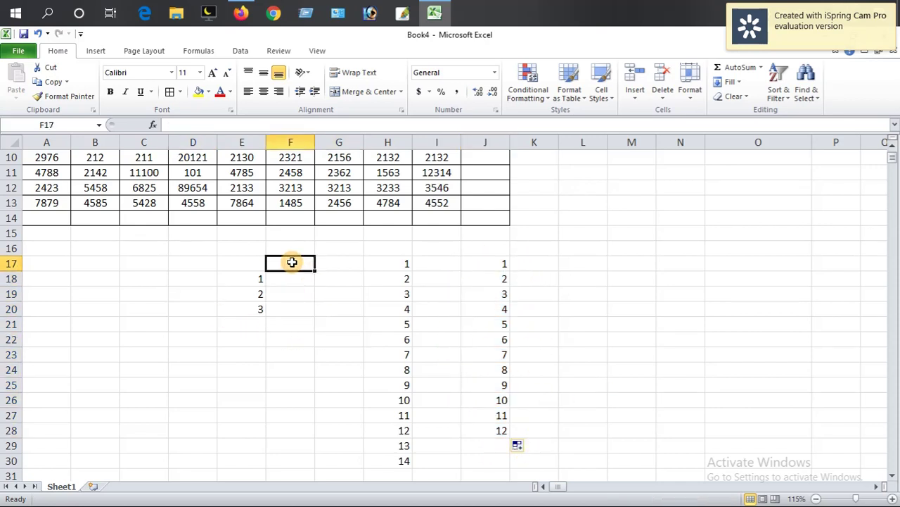
{"action": "left_click", "coordinate": [249, 249]}
{"action": "left_click", "coordinate": [198, 261]}
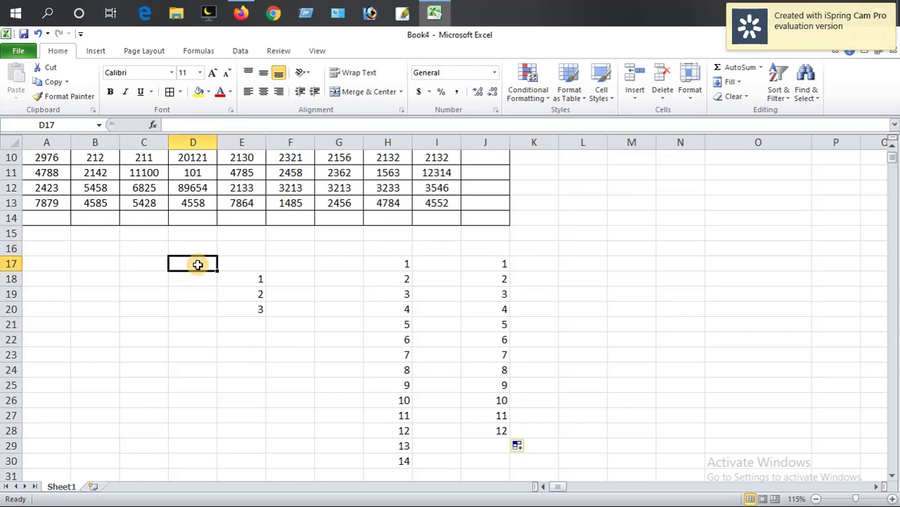
{"action": "left_click", "coordinate": [198, 280]}
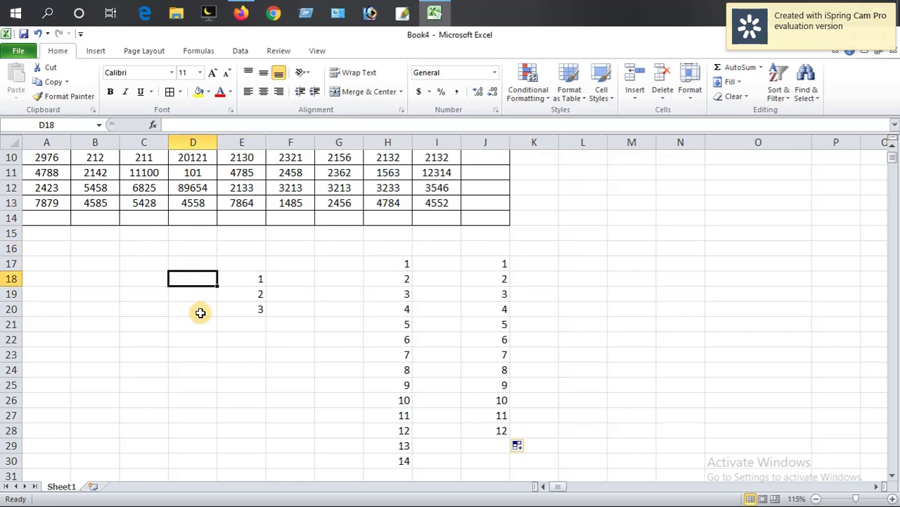
{"action": "left_click", "coordinate": [200, 310]}
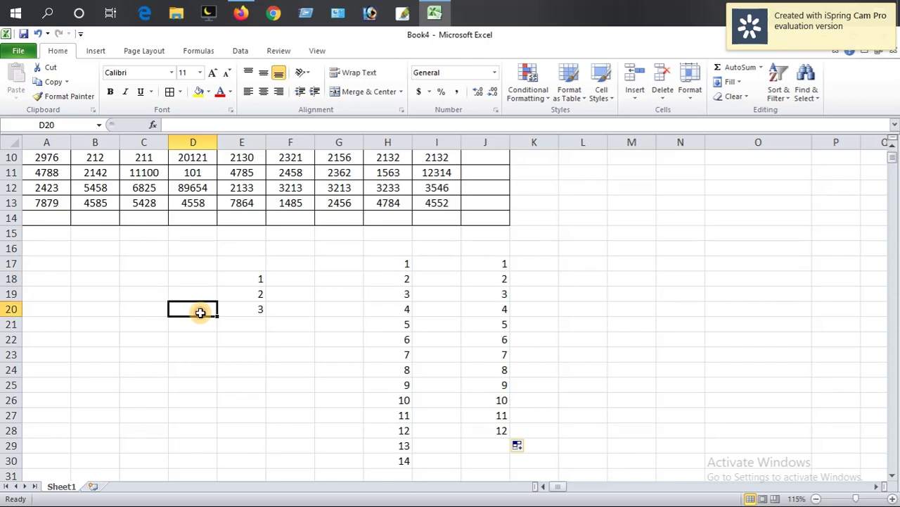
{"action": "left_click", "coordinate": [391, 264]}
{"action": "left_click", "coordinate": [387, 355]}
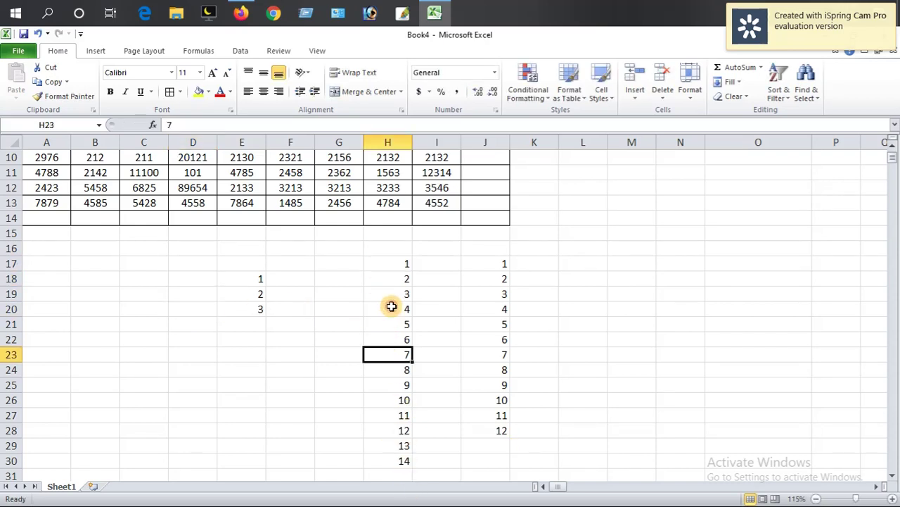
{"action": "left_click_drag", "start_coordinate": [395, 262], "coordinate": [405, 503]}
{"action": "scroll", "coordinate": [342, 202], "scroll_direction": "up", "scroll_amount": 15}
{"action": "left_click", "coordinate": [342, 202]}
{"action": "scroll", "coordinate": [373, 213], "scroll_direction": "up", "scroll_amount": 8}
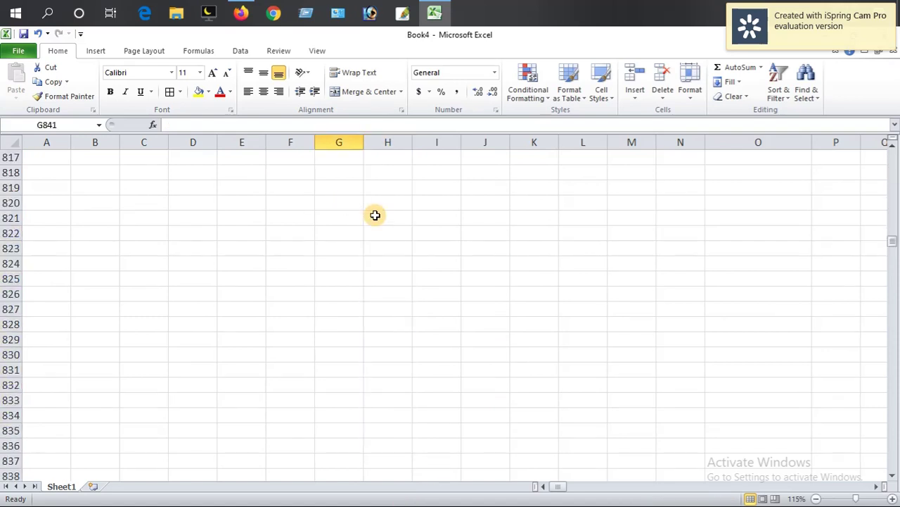
{"action": "scroll", "coordinate": [374, 215], "scroll_direction": "up", "scroll_amount": 7}
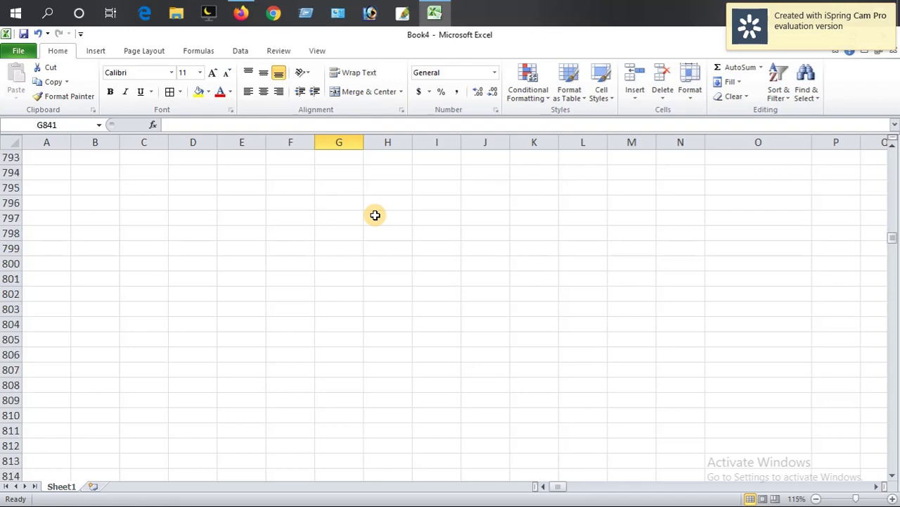
{"action": "scroll", "coordinate": [368, 221], "scroll_direction": "up", "scroll_amount": 13}
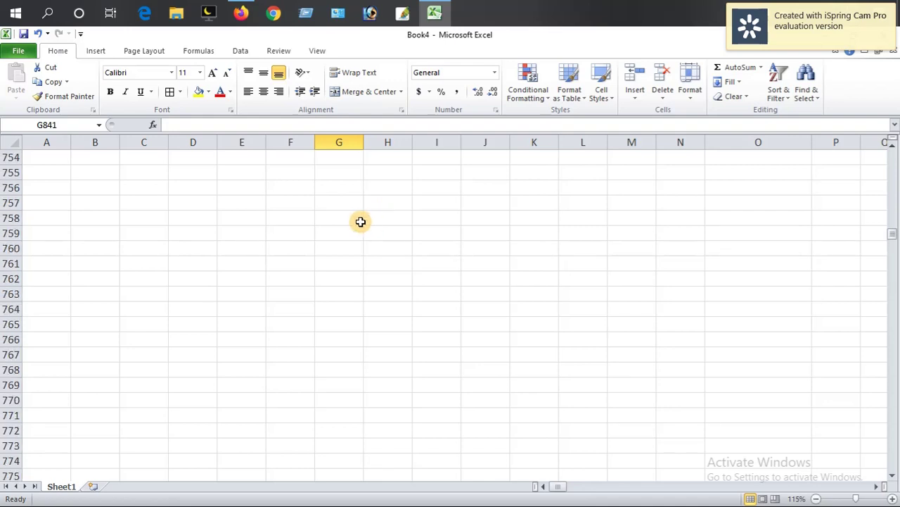
{"action": "scroll", "coordinate": [360, 221], "scroll_direction": "up", "scroll_amount": 20}
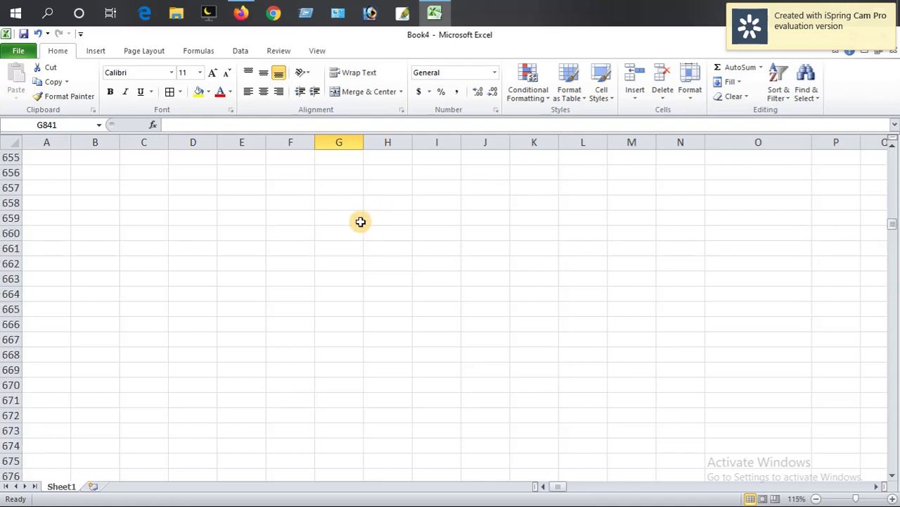
{"action": "left_click", "coordinate": [496, 199]}
{"action": "left_click", "coordinate": [495, 189]}
{"action": "scroll", "coordinate": [495, 189], "scroll_direction": "up", "scroll_amount": 14}
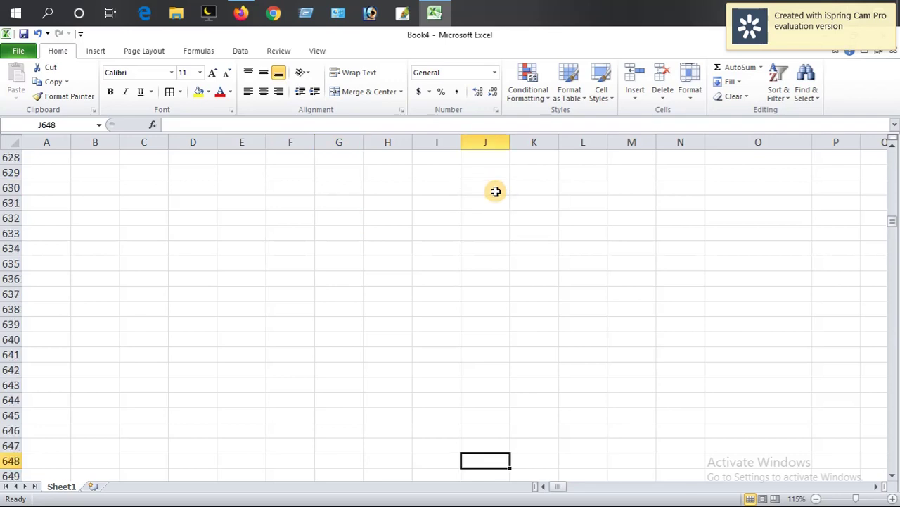
Step: Return to the data table at the top of the sheet and select empty cell L10 beside it
{"action": "left_click_drag", "start_coordinate": [892, 221], "coordinate": [886, 150]}
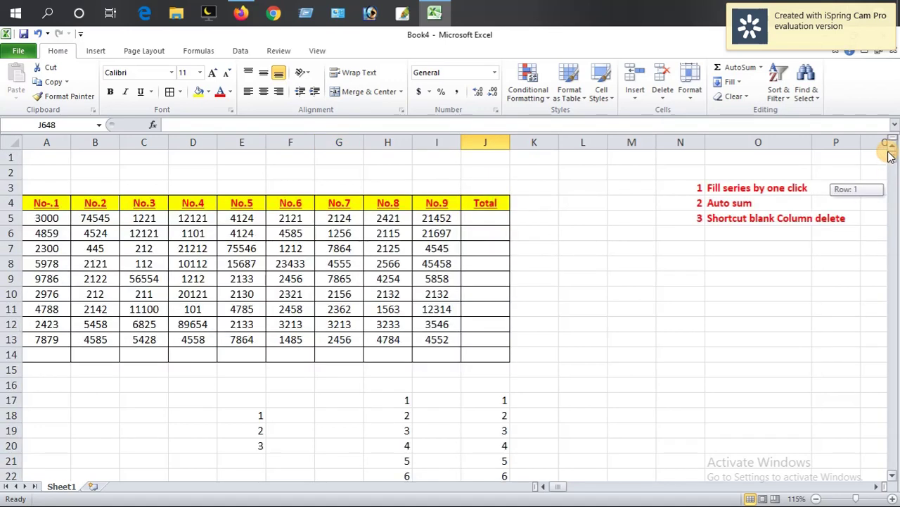
{"action": "left_click", "coordinate": [584, 308]}
{"action": "left_click", "coordinate": [586, 280]}
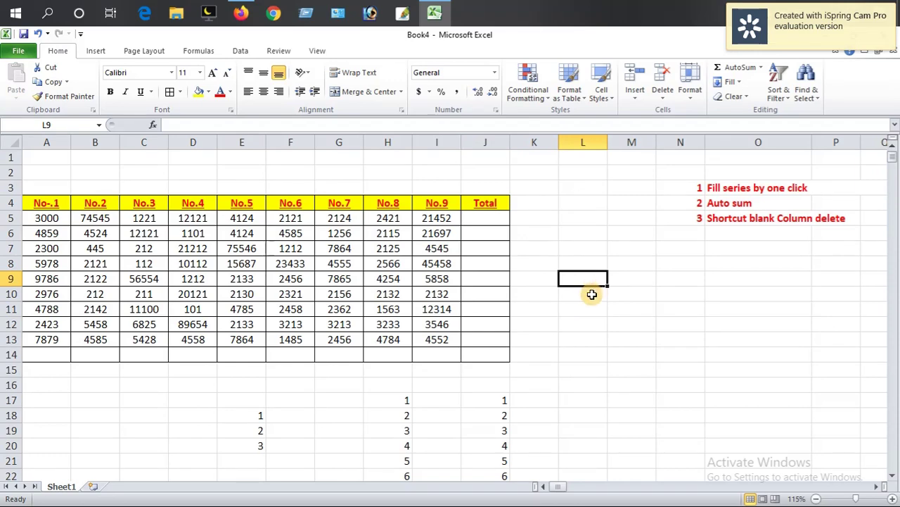
{"action": "left_click", "coordinate": [592, 294]}
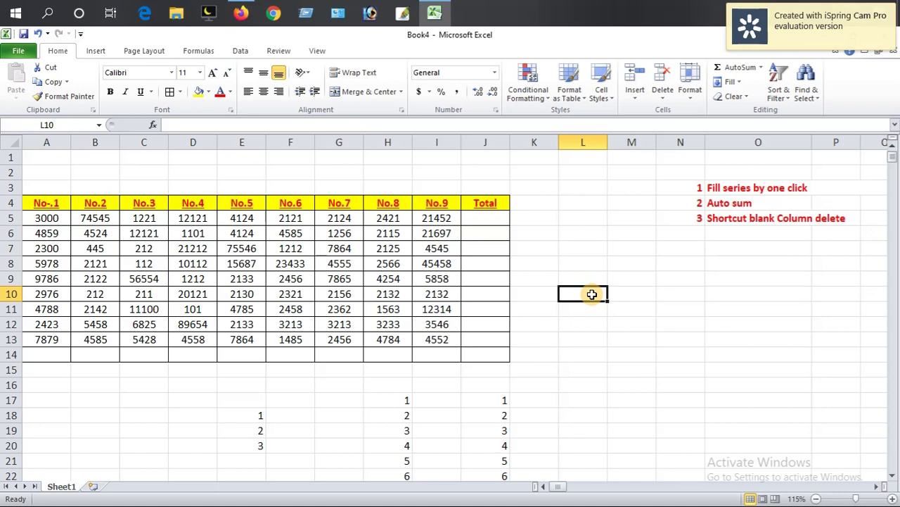
Step: Enter 1 in cell M14 and keep that cell selected as the start of a new series
{"action": "left_click", "coordinate": [593, 323]}
{"action": "scroll", "coordinate": [605, 337], "scroll_direction": "down", "scroll_amount": 1}
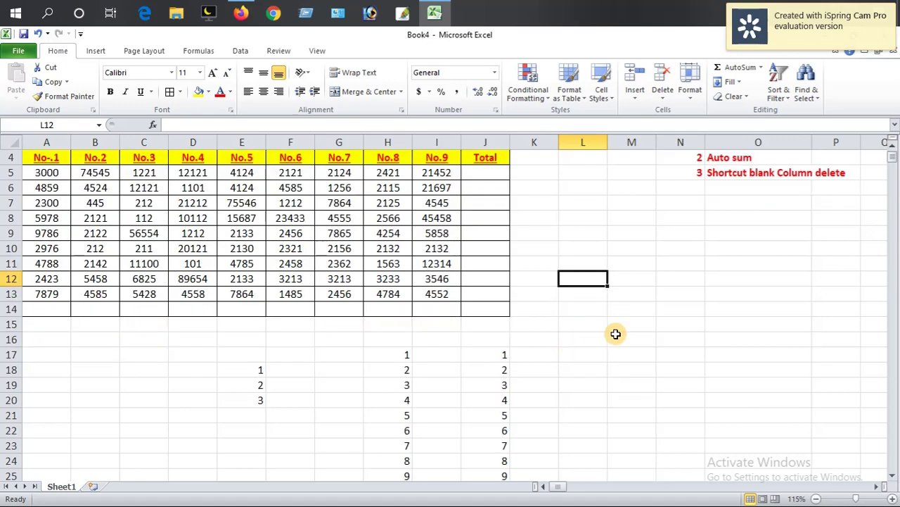
{"action": "left_click", "coordinate": [632, 306]}
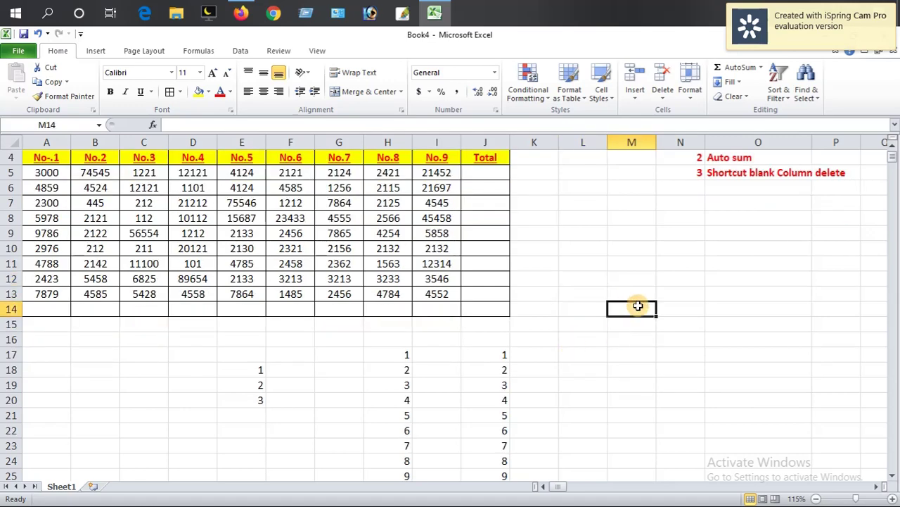
{"action": "type", "text": "1"}
{"action": "left_click", "coordinate": [680, 369]}
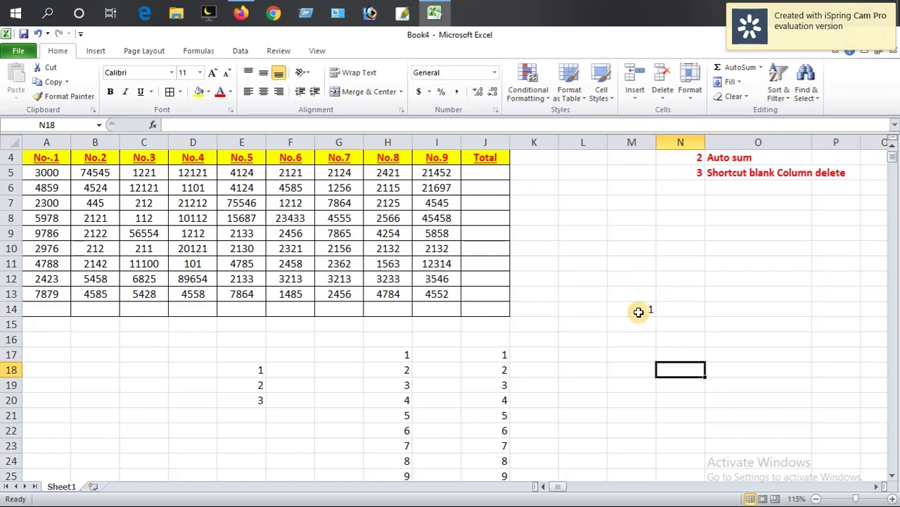
{"action": "left_click", "coordinate": [639, 312]}
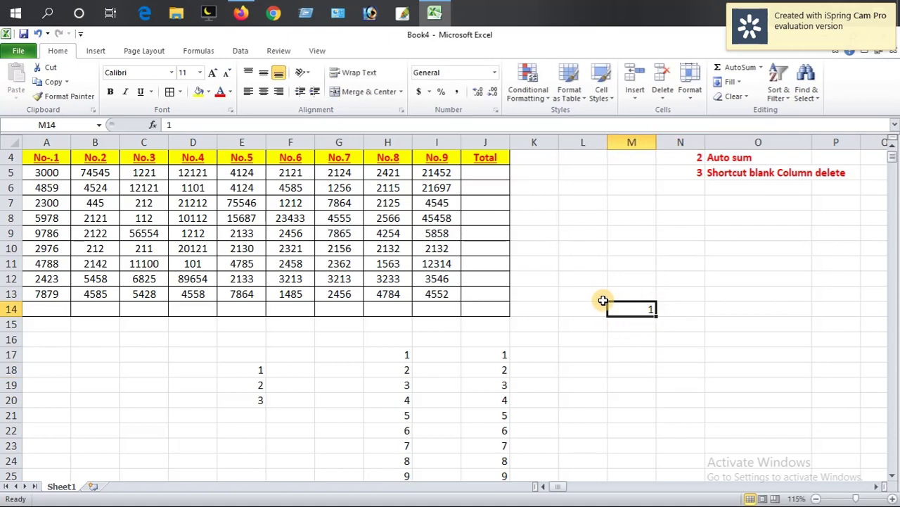
{"action": "left_click", "coordinate": [632, 339]}
{"action": "left_click", "coordinate": [643, 314]}
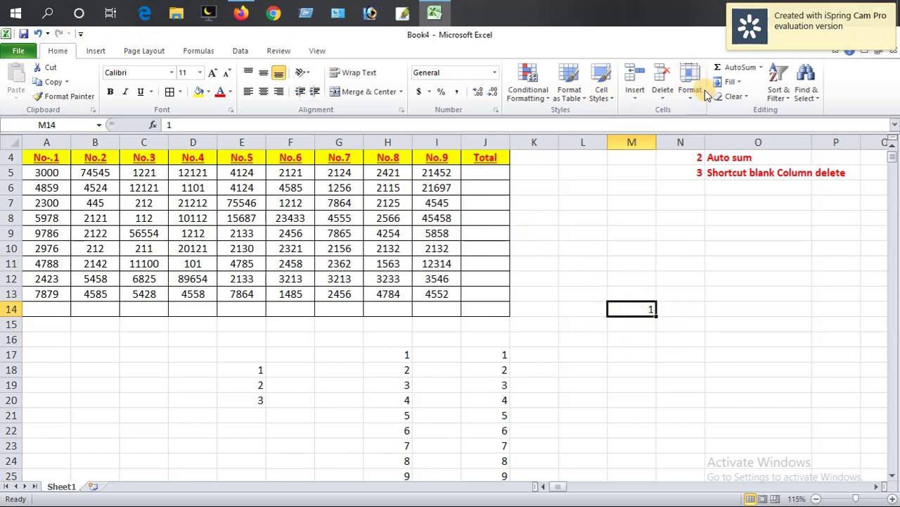
Step: Fill a linear series down the column from M14 with step value 1 and stop value 300
{"action": "left_click", "coordinate": [742, 83]}
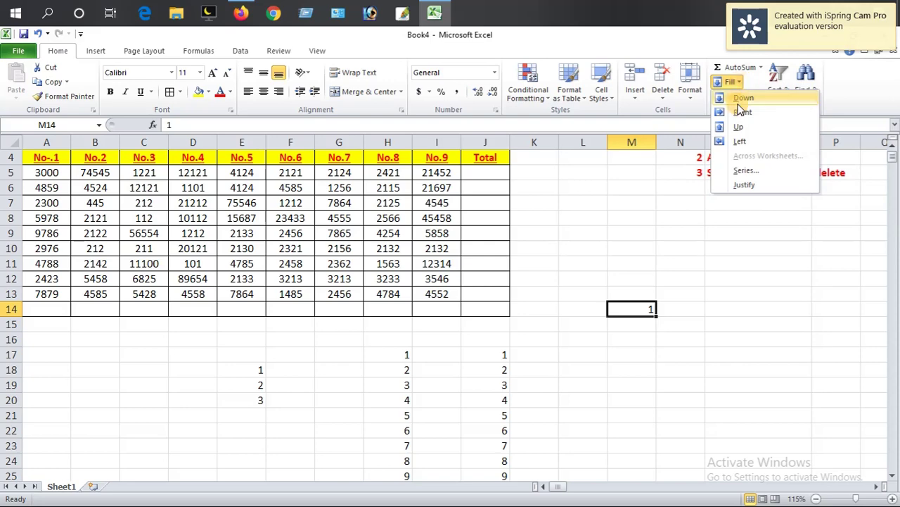
{"action": "left_click", "coordinate": [743, 174]}
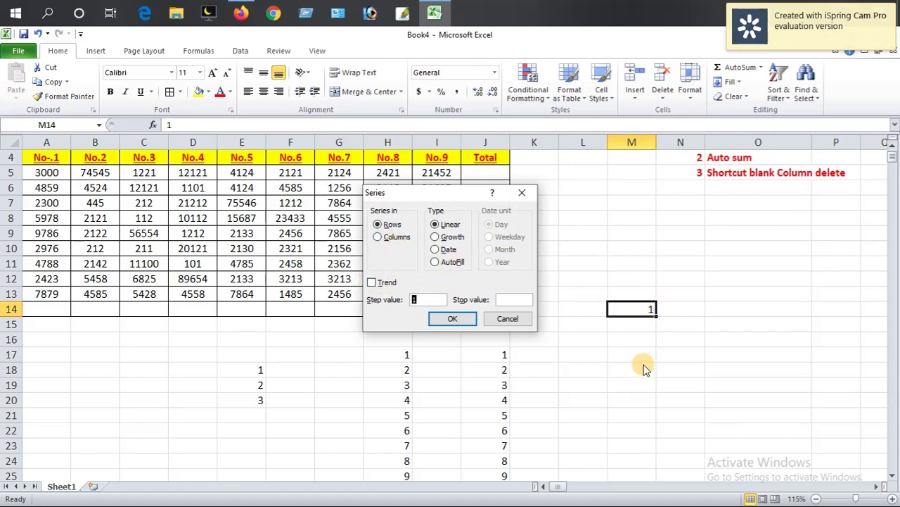
{"action": "left_click", "coordinate": [381, 237]}
{"action": "left_click", "coordinate": [514, 301]}
{"action": "left_click", "coordinate": [454, 318]}
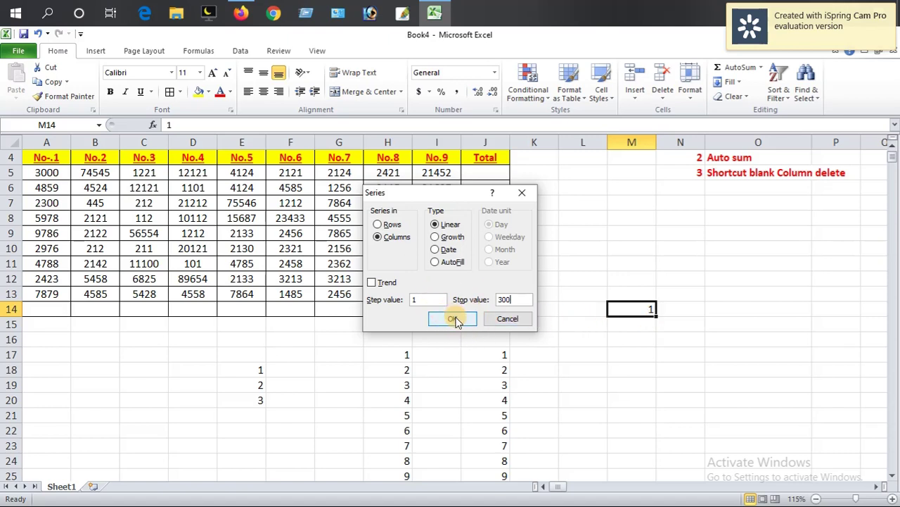
Step: Examine the filled number series down column M and return to its first cell, M14
{"action": "left_click", "coordinate": [626, 385]}
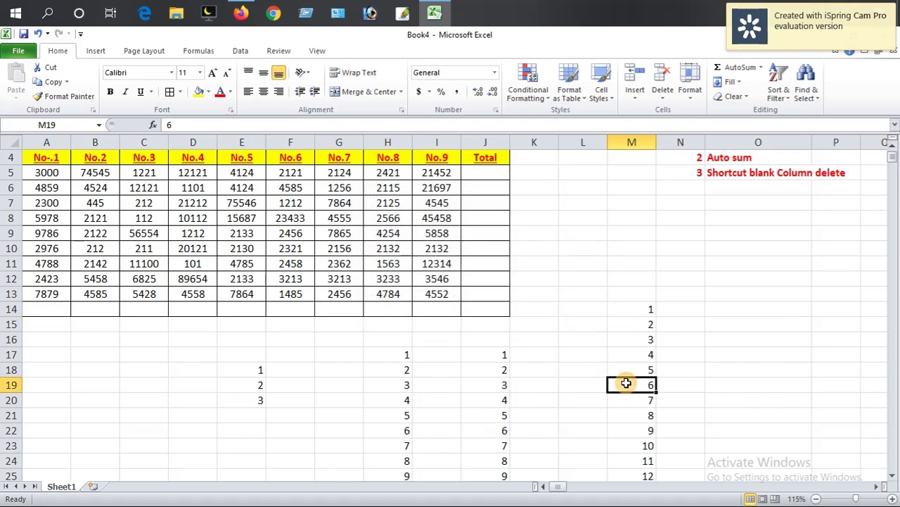
{"action": "left_click", "coordinate": [630, 312]}
{"action": "scroll", "coordinate": [629, 346], "scroll_direction": "down", "scroll_amount": 9}
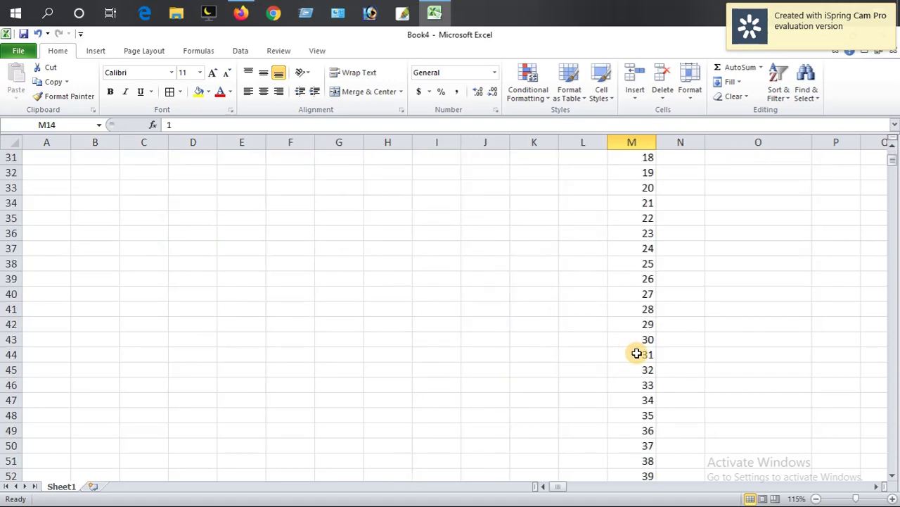
{"action": "scroll", "coordinate": [636, 353], "scroll_direction": "down", "scroll_amount": 4}
{"action": "scroll", "coordinate": [638, 349], "scroll_direction": "down", "scroll_amount": 2}
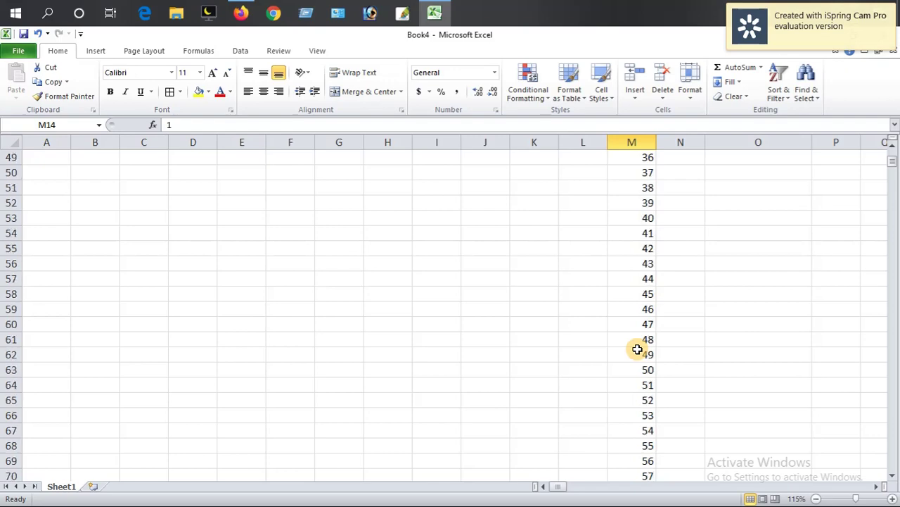
{"action": "left_click", "coordinate": [638, 345]}
{"action": "scroll", "coordinate": [638, 331], "scroll_direction": "up", "scroll_amount": 13}
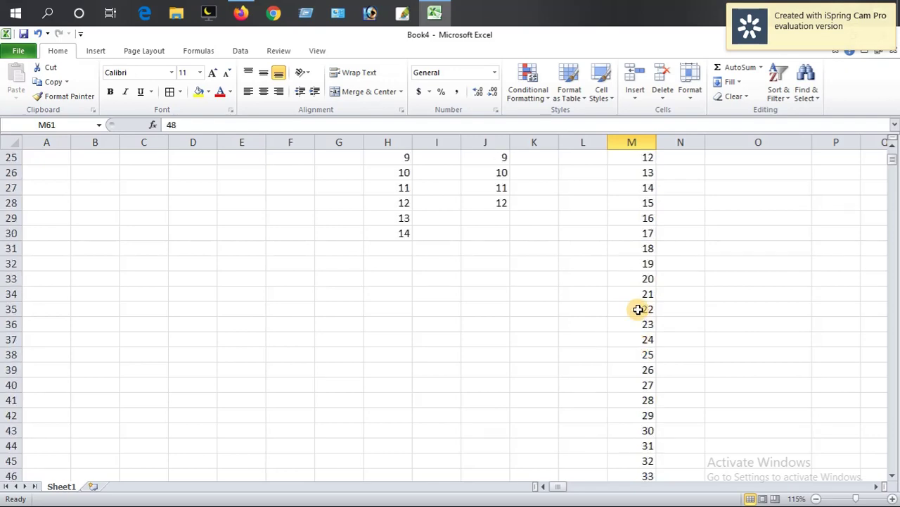
{"action": "scroll", "coordinate": [638, 297], "scroll_direction": "up", "scroll_amount": 3}
{"action": "left_click", "coordinate": [642, 350]}
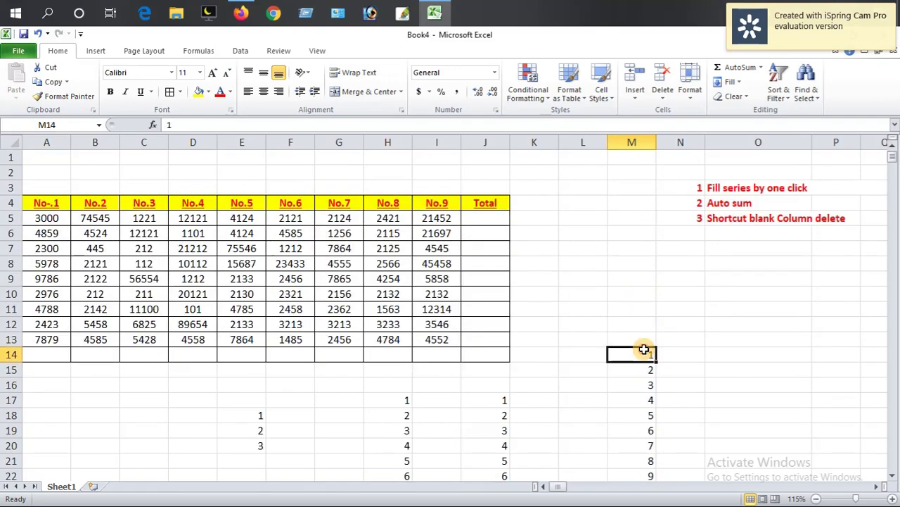
Step: Review the topic list in N3:O5, focusing on the second topic, Auto sum
{"action": "left_click", "coordinate": [696, 190]}
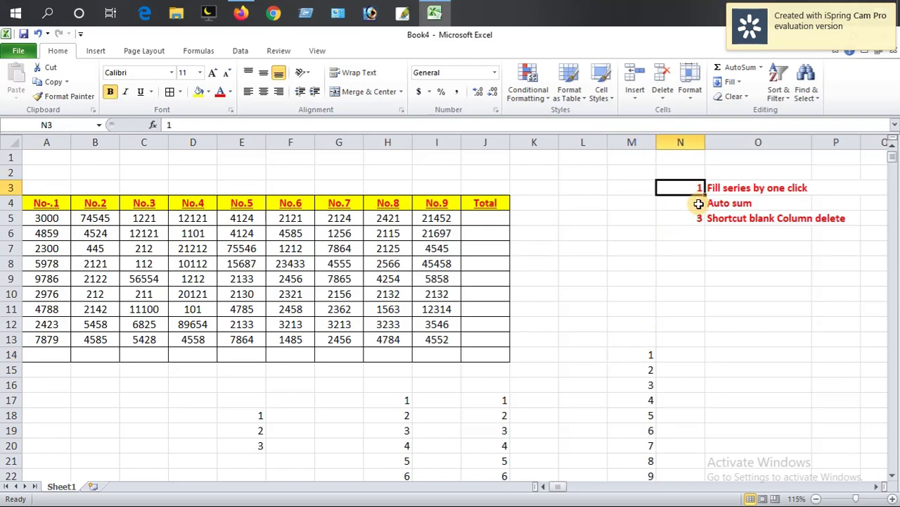
{"action": "left_click", "coordinate": [697, 203]}
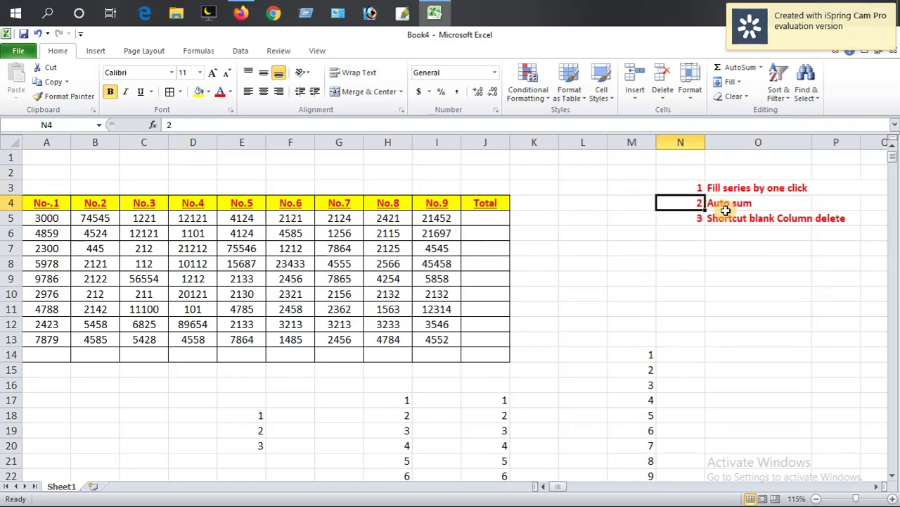
{"action": "left_click", "coordinate": [591, 367]}
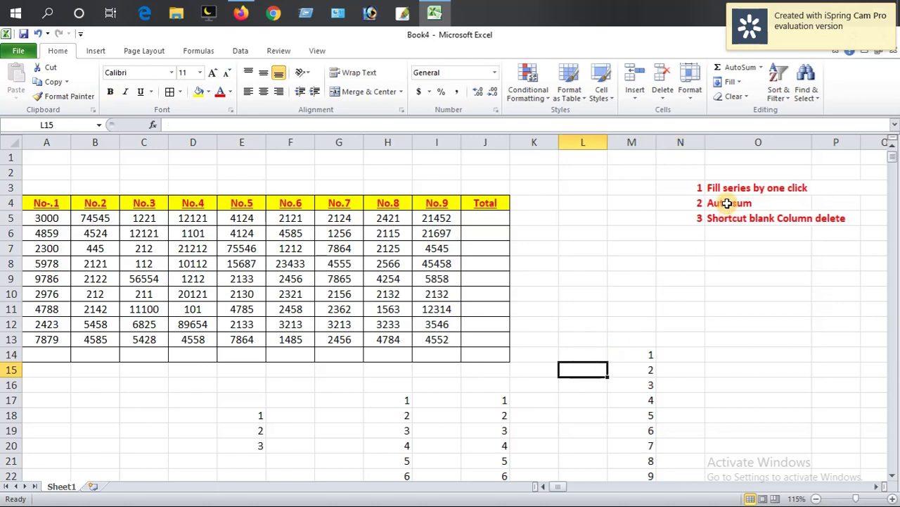
{"action": "left_click", "coordinate": [726, 203]}
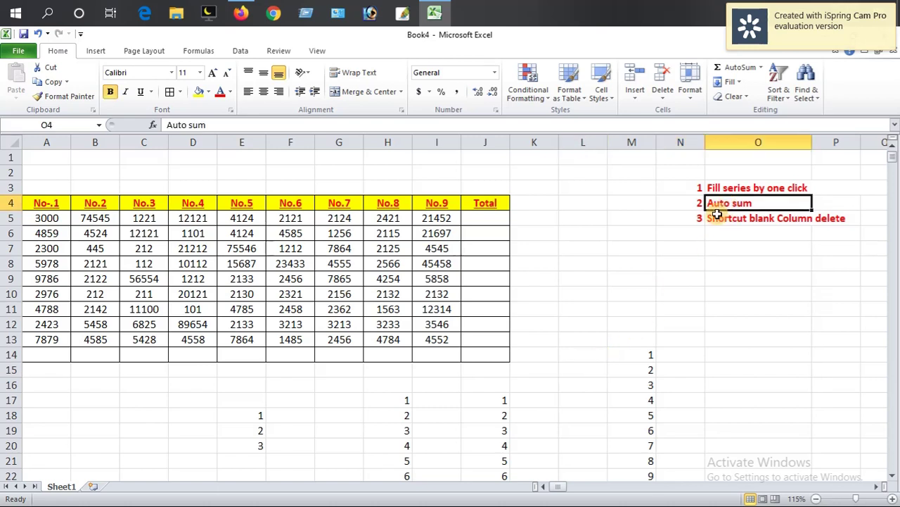
{"action": "left_click", "coordinate": [698, 228]}
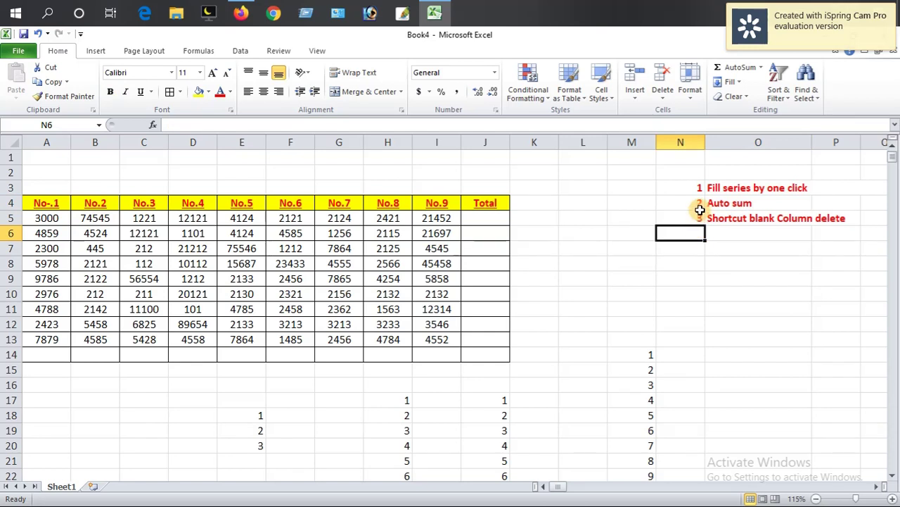
{"action": "left_click", "coordinate": [698, 203]}
{"action": "left_click", "coordinate": [711, 204]}
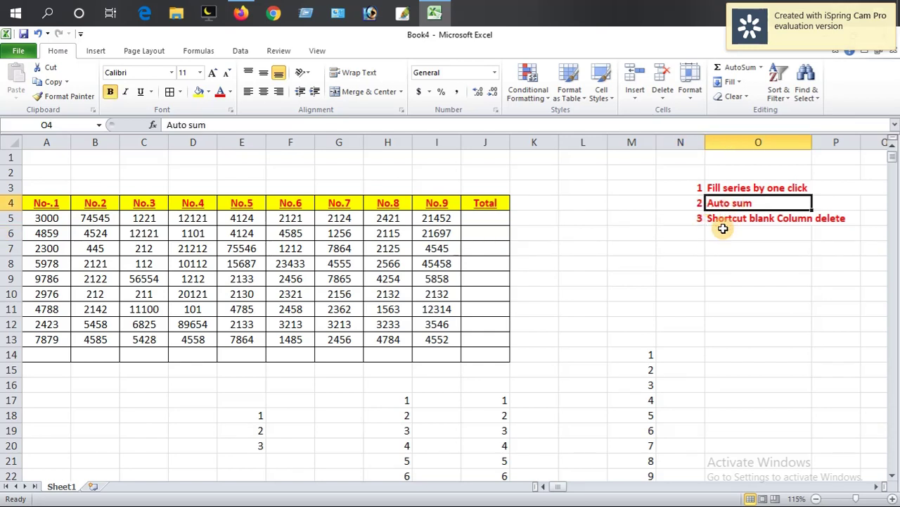
{"action": "left_click", "coordinate": [692, 203]}
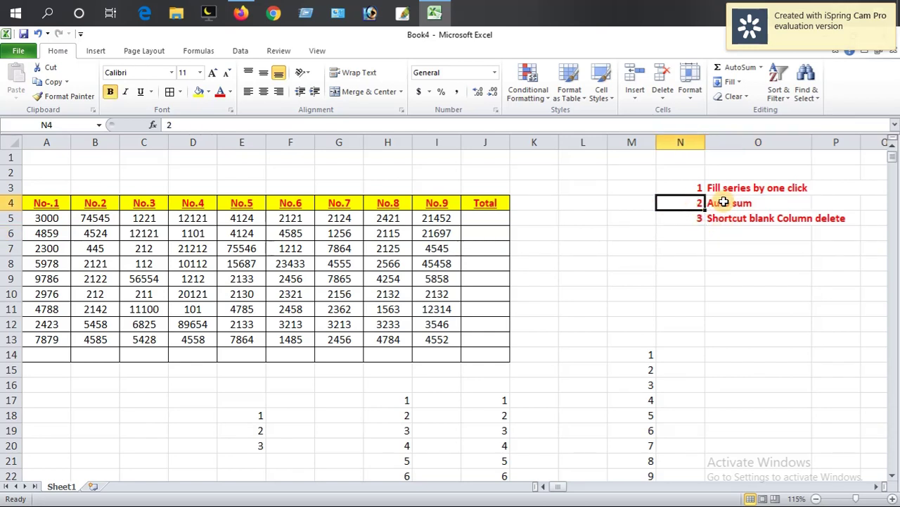
{"action": "left_click", "coordinate": [712, 203]}
{"action": "left_click", "coordinate": [680, 203]}
{"action": "left_click", "coordinate": [707, 202]}
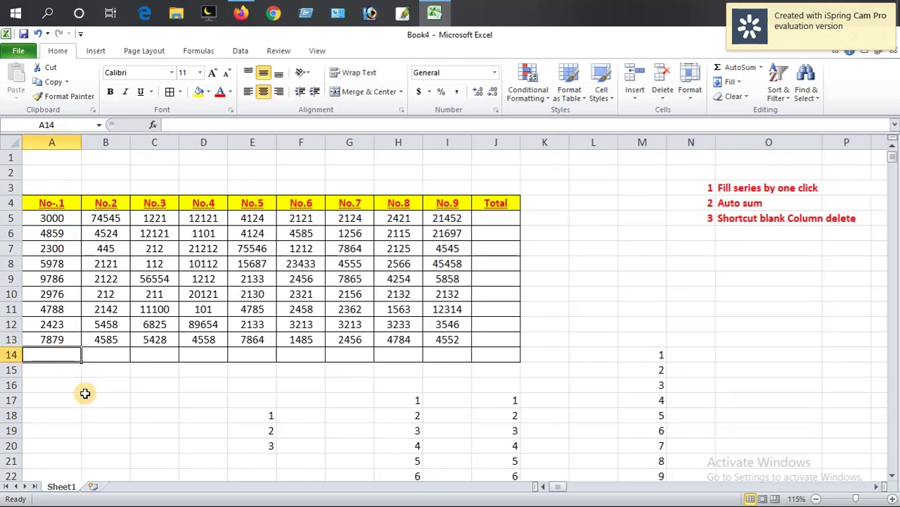
Step: Total the No-.1 column in cell A14 with AutoSum over A5:A13
{"action": "left_click", "coordinate": [203, 415]}
{"action": "left_click", "coordinate": [105, 400]}
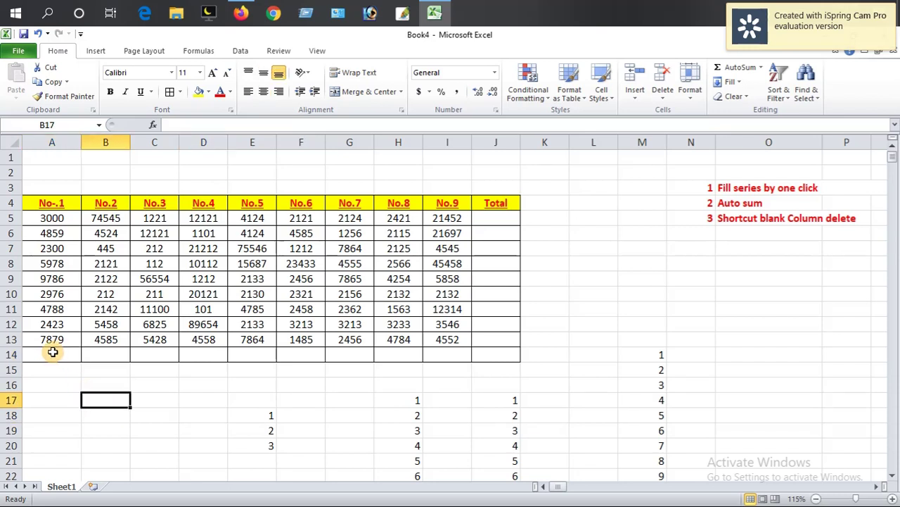
{"action": "left_click", "coordinate": [53, 357]}
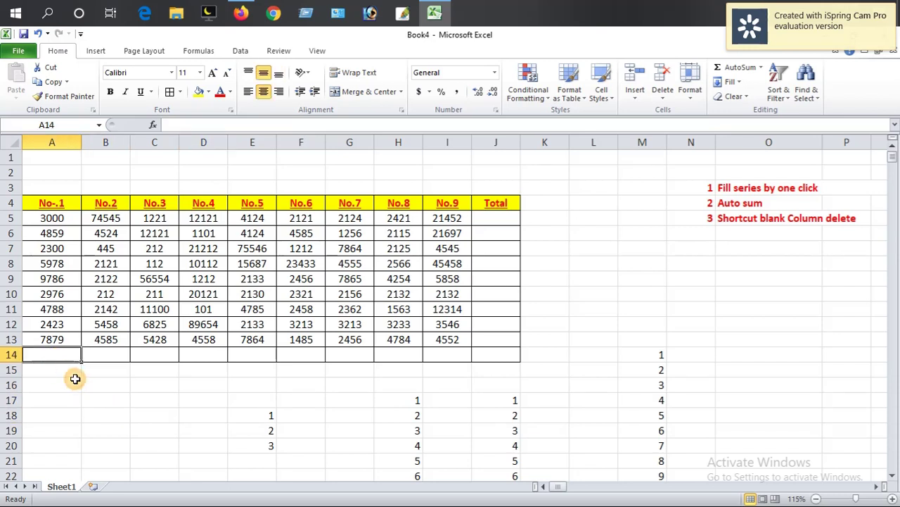
{"action": "left_click", "coordinate": [106, 400]}
{"action": "left_click", "coordinate": [54, 357]}
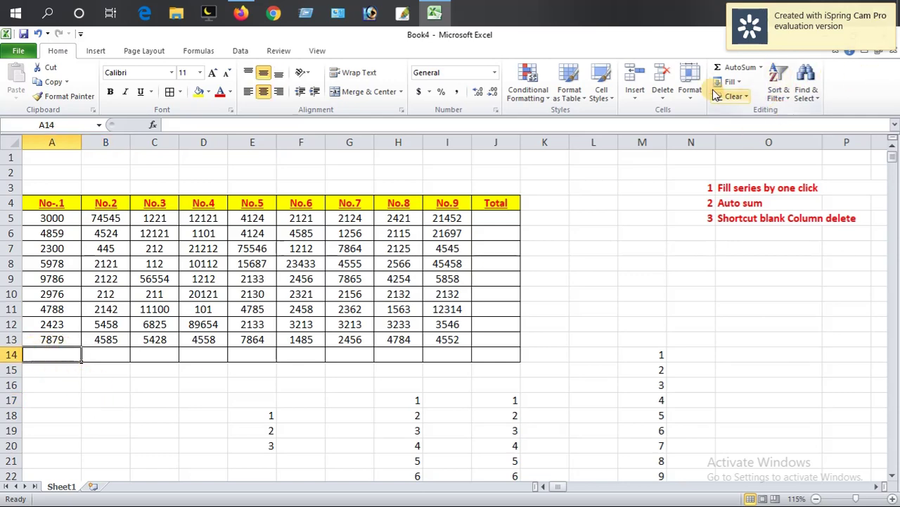
{"action": "left_click", "coordinate": [740, 67]}
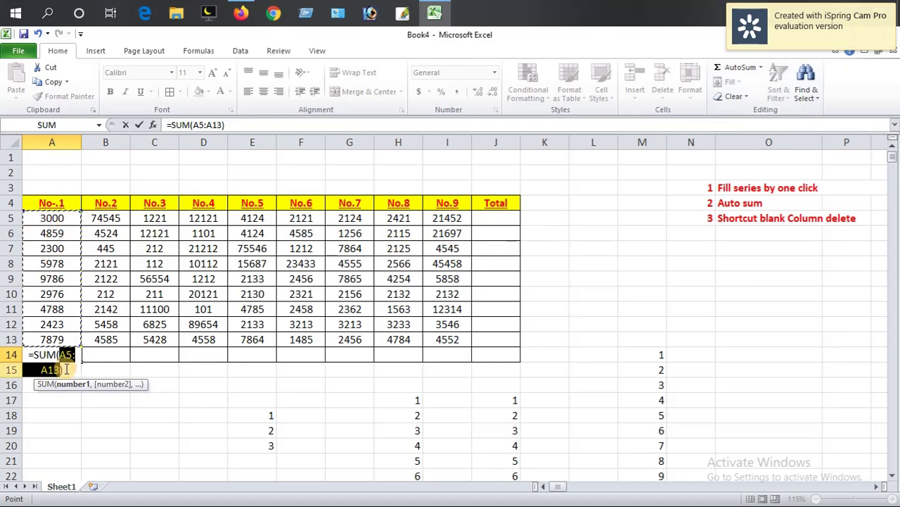
{"action": "left_click", "coordinate": [728, 73]}
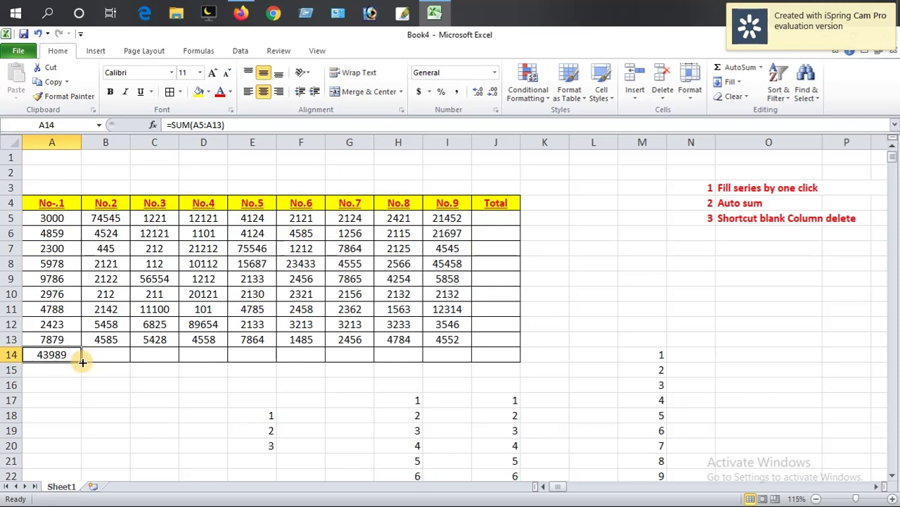
Step: Fill the sum formula from A14 across to I14 and check the copied formula in B14
{"action": "left_click_drag", "start_coordinate": [82, 362], "coordinate": [472, 359]}
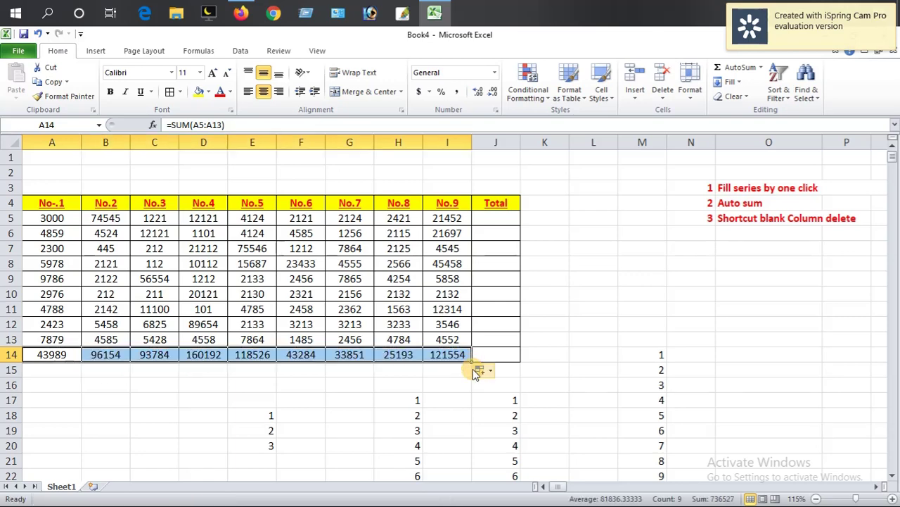
{"action": "left_click", "coordinate": [450, 372]}
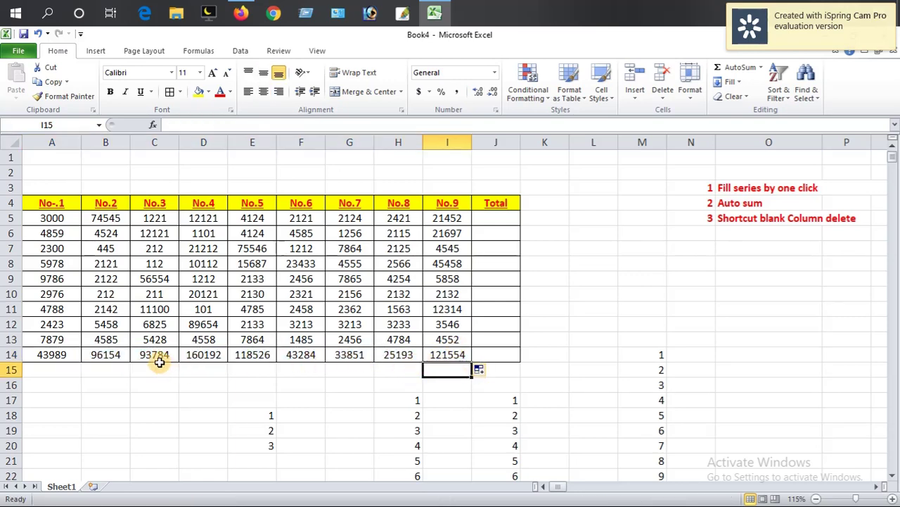
{"action": "left_click", "coordinate": [132, 358]}
{"action": "left_click", "coordinate": [117, 358]}
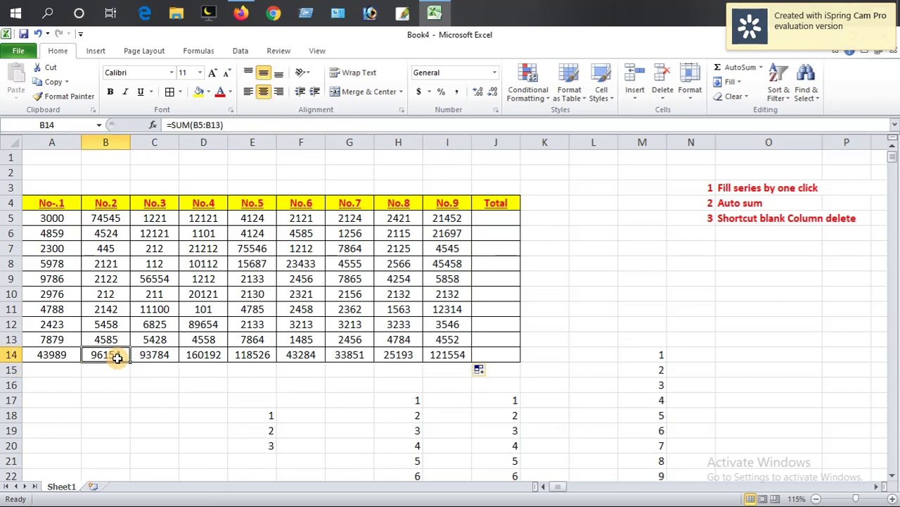
{"action": "left_click", "coordinate": [63, 367]}
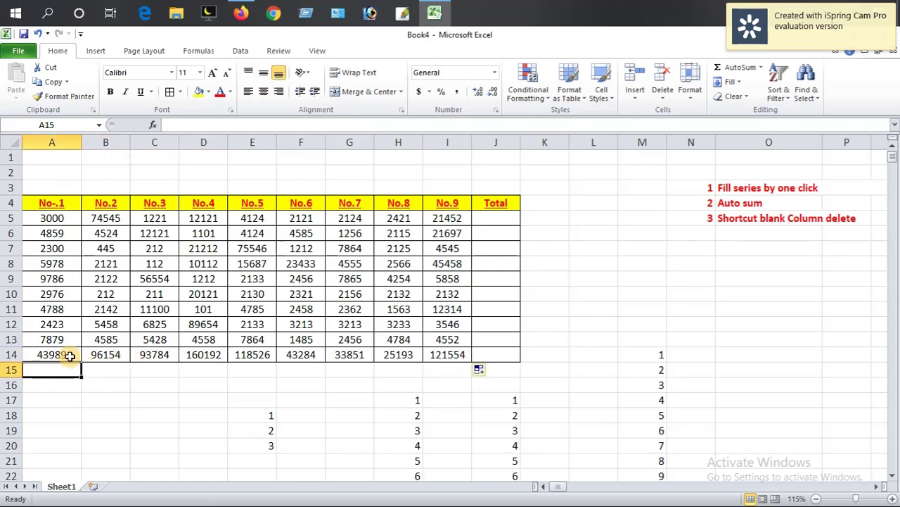
Step: Clear the column totals in A14:I14 and select cell A14 again
{"action": "left_click_drag", "start_coordinate": [69, 356], "coordinate": [461, 355]}
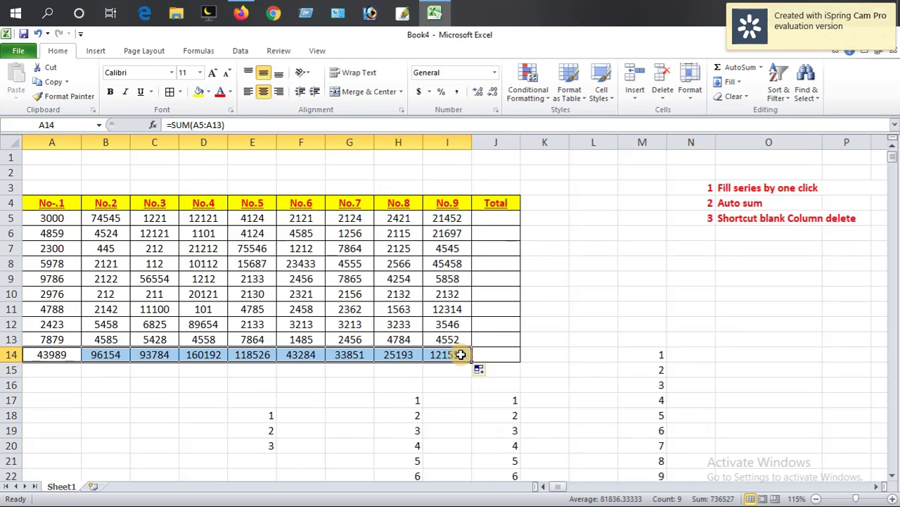
{"action": "key", "text": "Delete"}
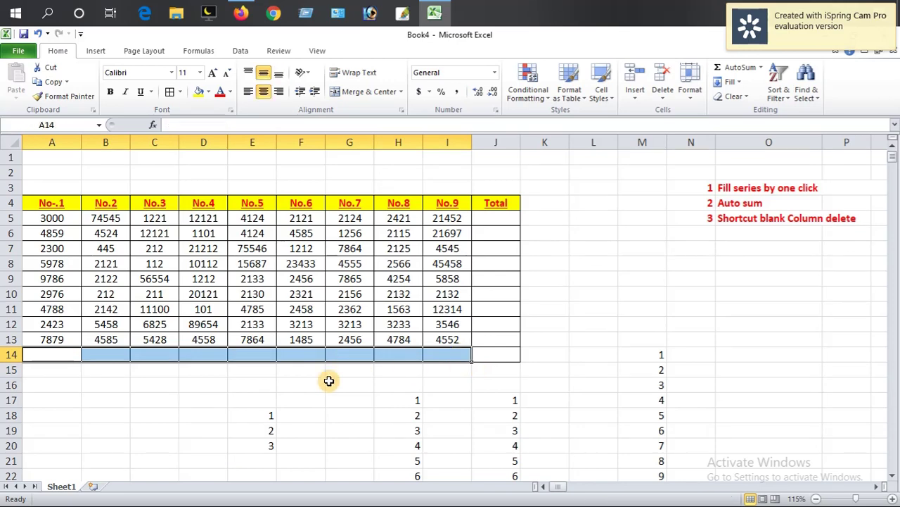
{"action": "left_click", "coordinate": [301, 386]}
{"action": "left_click", "coordinate": [116, 386]}
{"action": "left_click", "coordinate": [51, 359]}
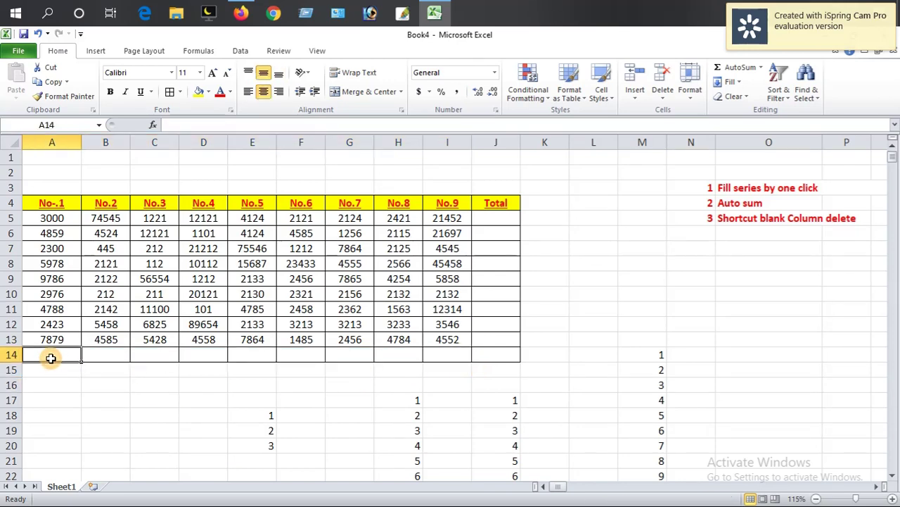
{"action": "left_click", "coordinate": [121, 384]}
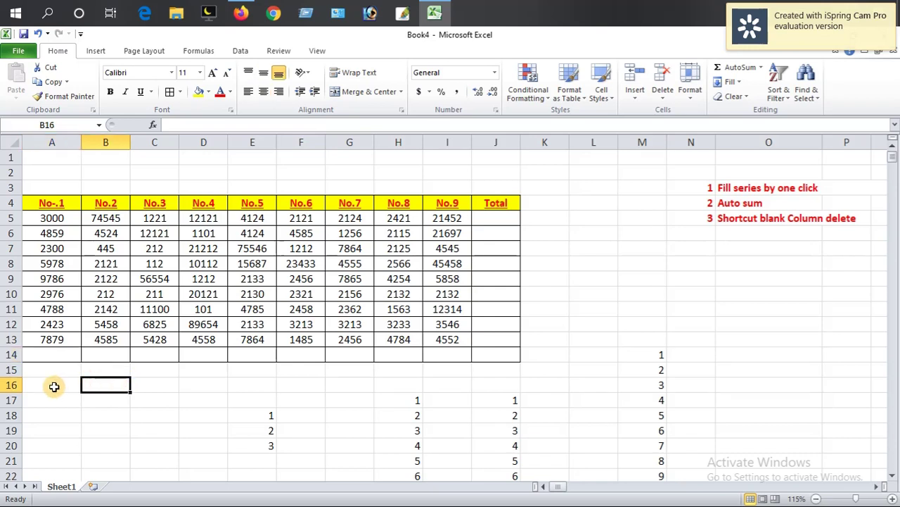
{"action": "left_click", "coordinate": [54, 385]}
{"action": "left_click", "coordinate": [60, 357]}
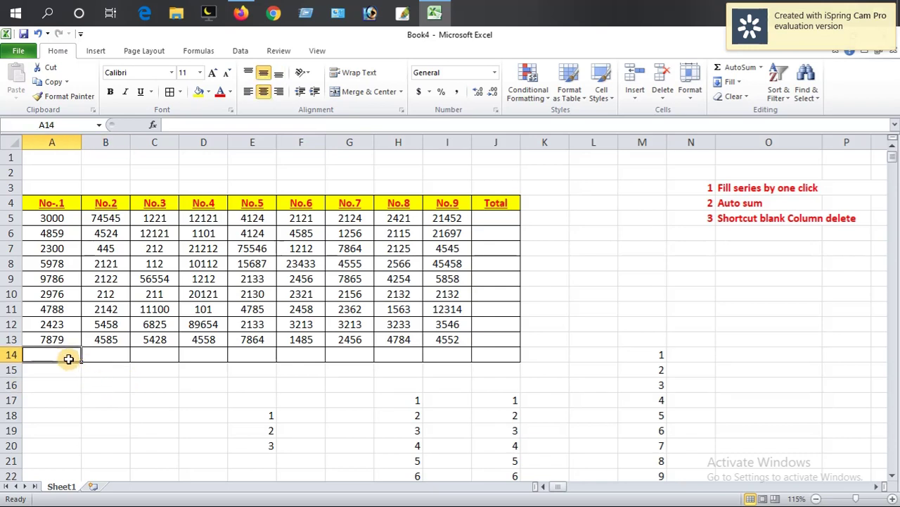
Step: Total all nine number columns at once in A14:I14 with AutoSum
{"action": "left_click", "coordinate": [107, 380]}
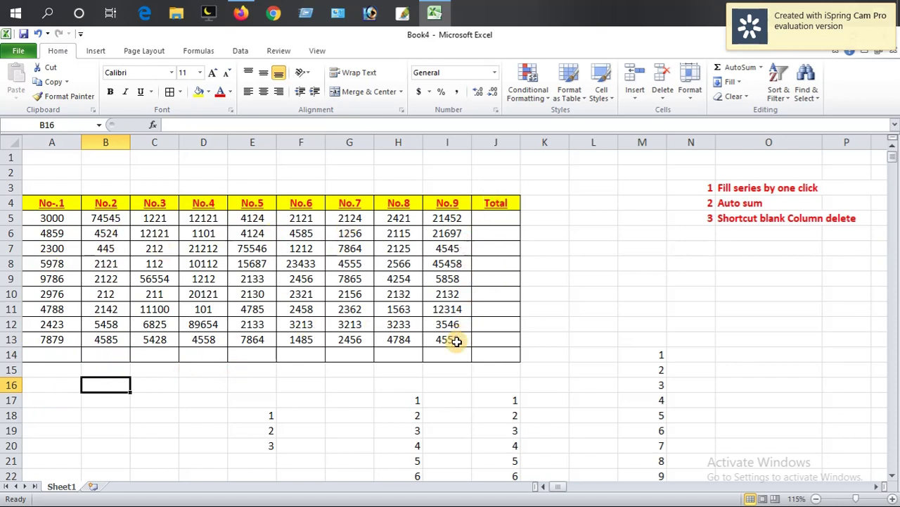
{"action": "left_click", "coordinate": [138, 358]}
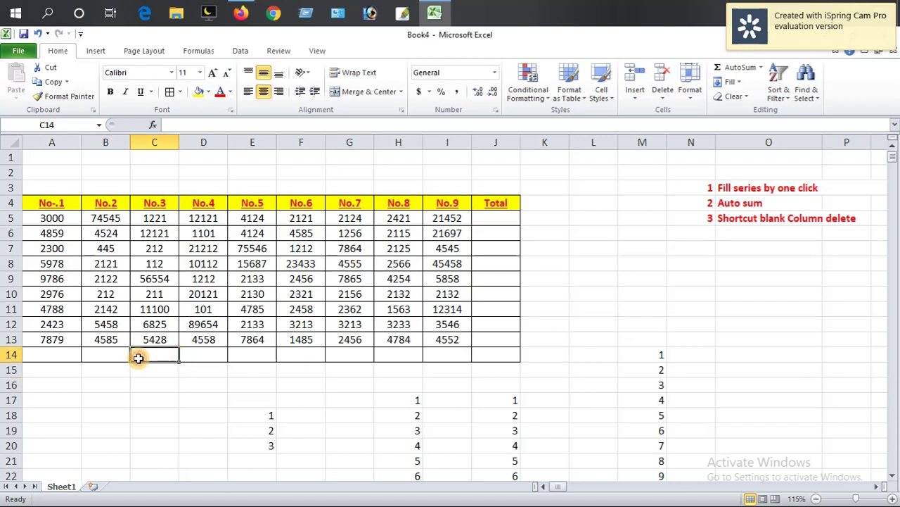
{"action": "left_click", "coordinate": [105, 356]}
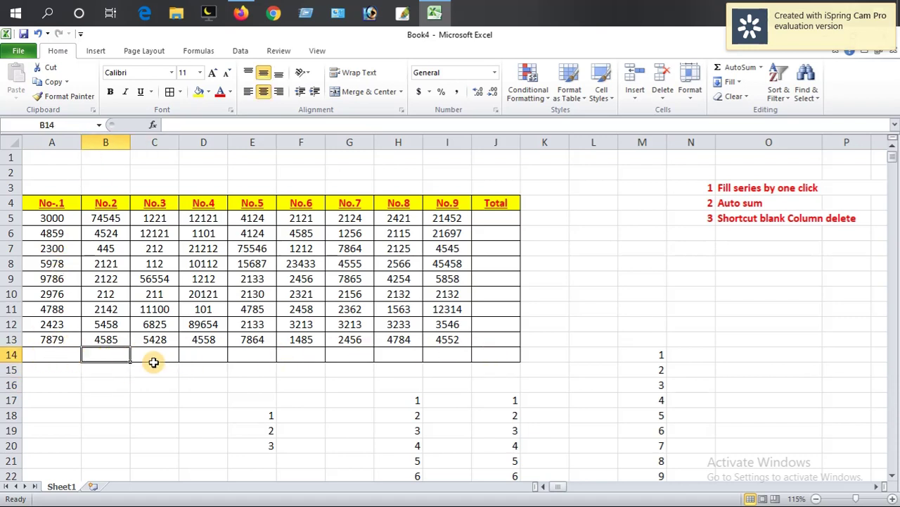
{"action": "left_click_drag", "start_coordinate": [54, 354], "coordinate": [441, 356]}
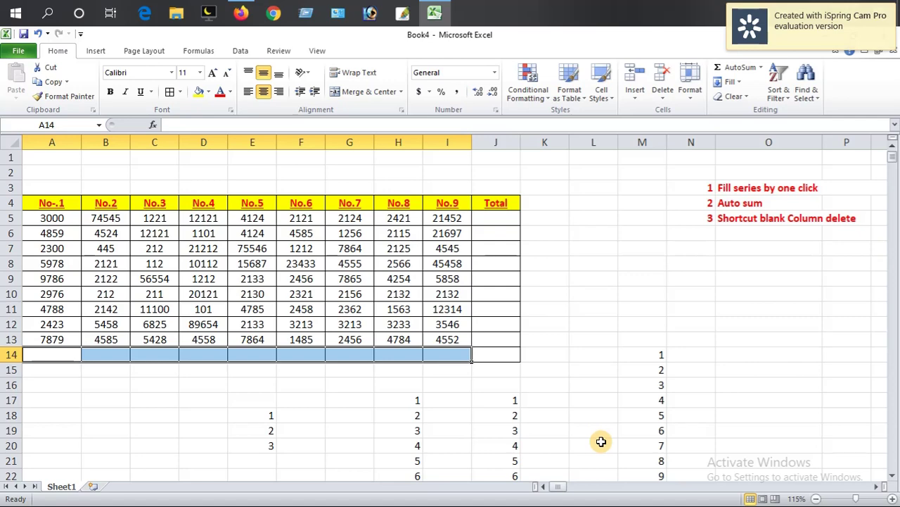
{"action": "key", "text": "alt"}
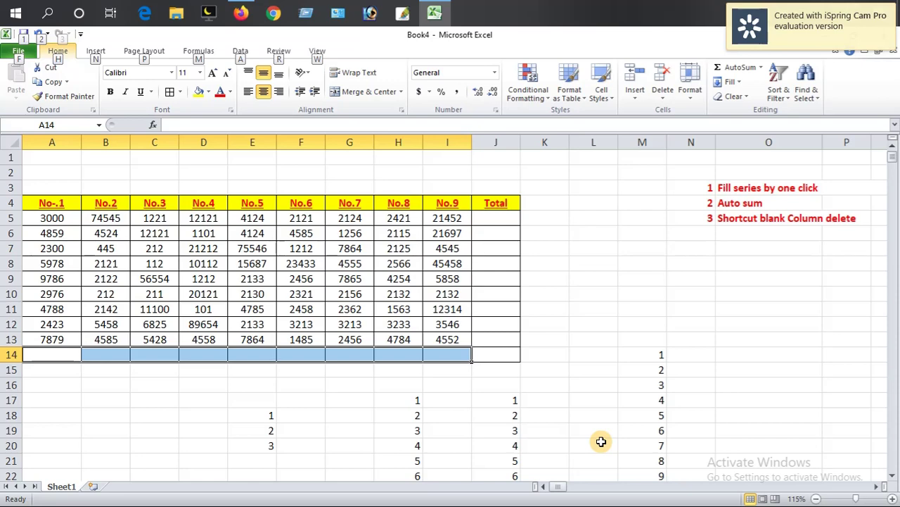
{"action": "key", "text": "alt+equal"}
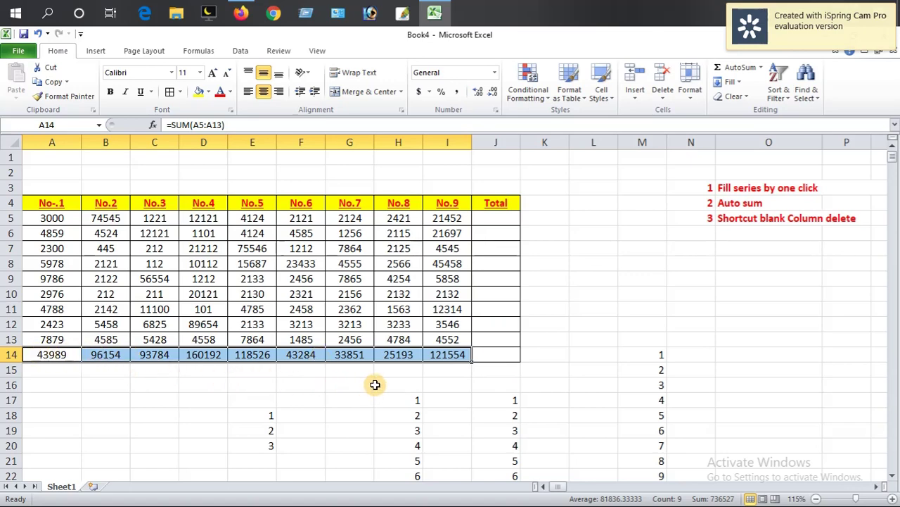
Step: Total every table row, including row 14, in the Total column cells J5:J14 with AutoSum
{"action": "left_click", "coordinate": [496, 232]}
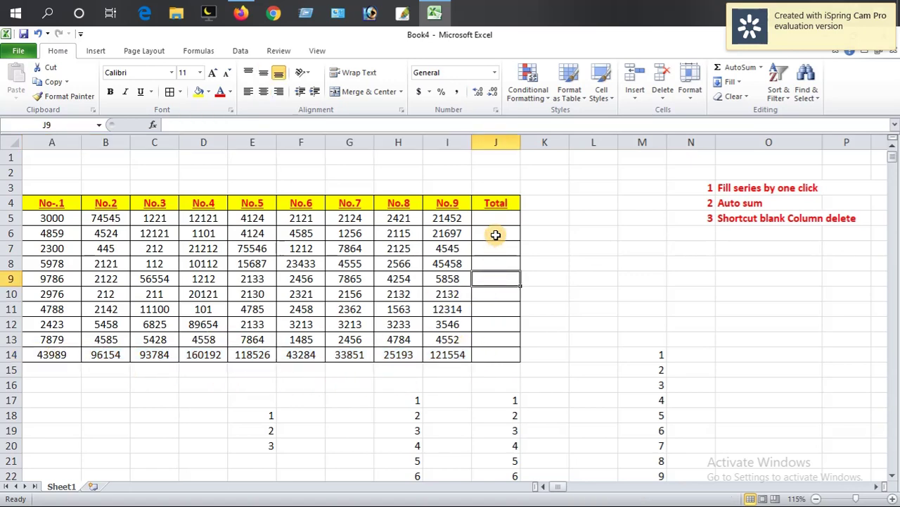
{"action": "left_click", "coordinate": [494, 220]}
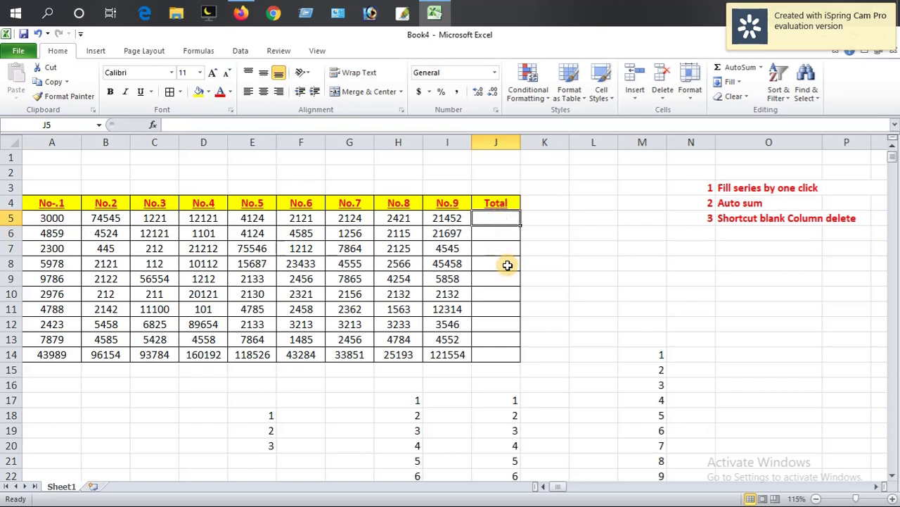
{"action": "left_click", "coordinate": [507, 263]}
{"action": "left_click", "coordinate": [533, 291]}
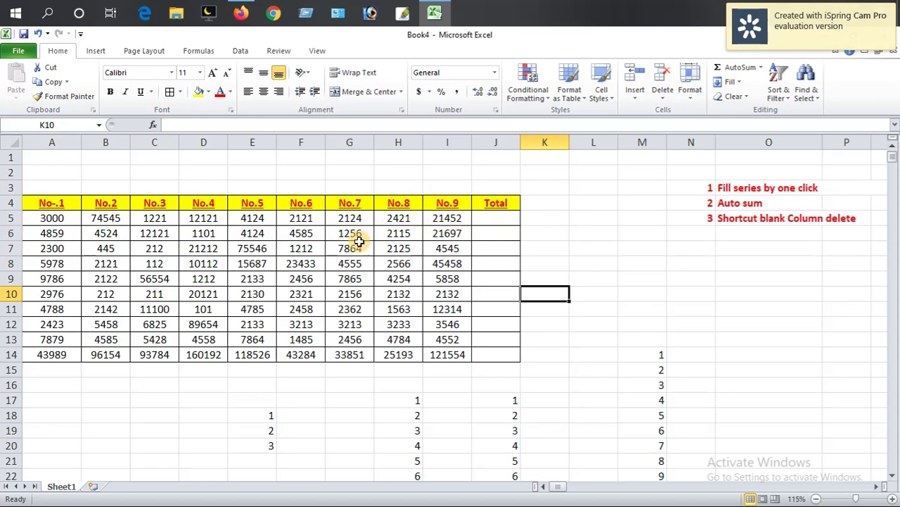
{"action": "left_click", "coordinate": [504, 219]}
{"action": "key", "text": "Down"}
{"action": "key", "text": "Down"}
{"action": "key", "text": "Down"}
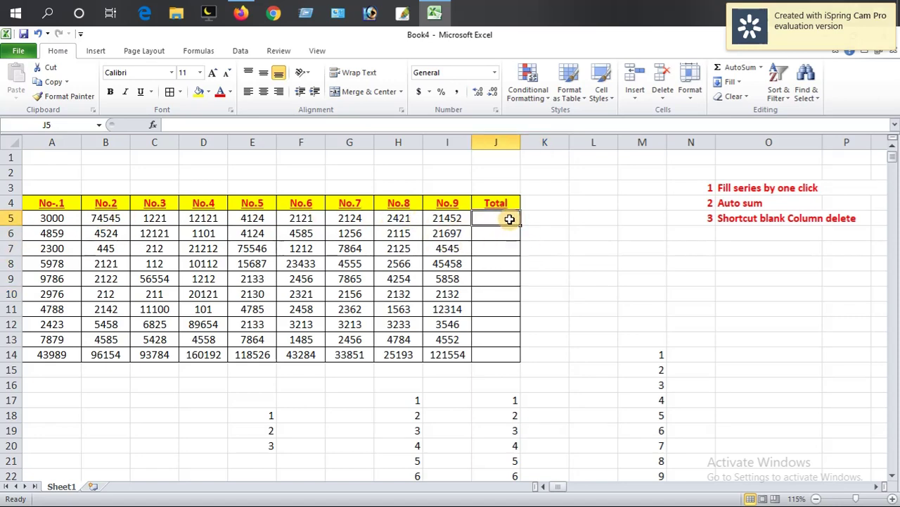
{"action": "left_click", "coordinate": [505, 219]}
{"action": "left_click_drag", "start_coordinate": [500, 218], "coordinate": [500, 354]}
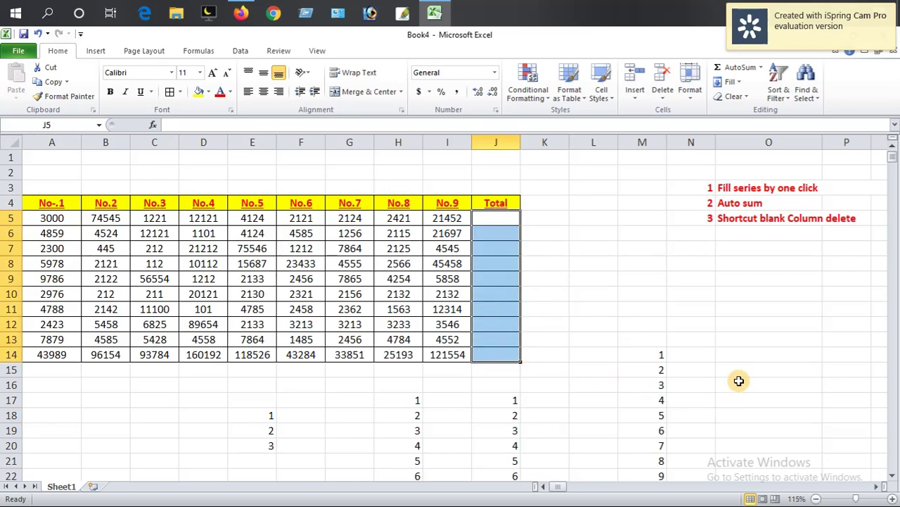
{"action": "key", "text": "alt+equal"}
{"action": "key", "text": "ctrl+Return"}
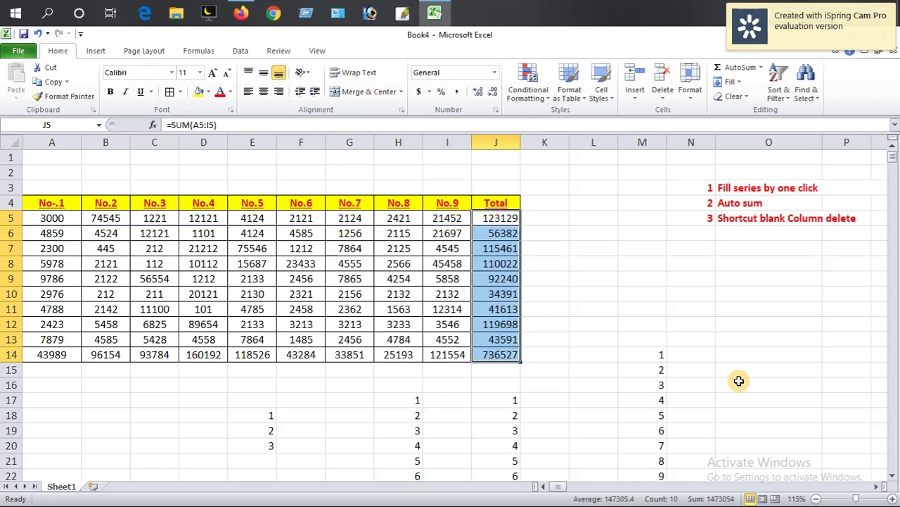
{"action": "left_click", "coordinate": [586, 338]}
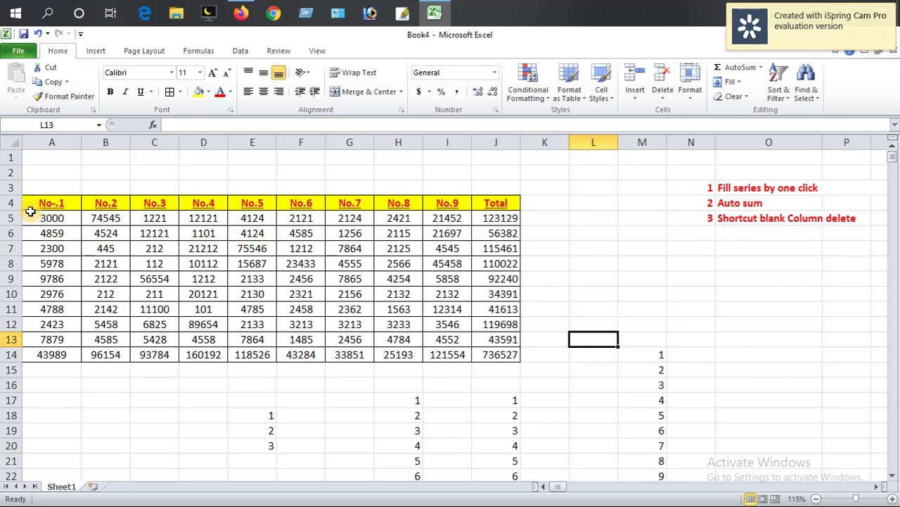
{"action": "left_click", "coordinate": [581, 324]}
{"action": "left_click", "coordinate": [536, 324]}
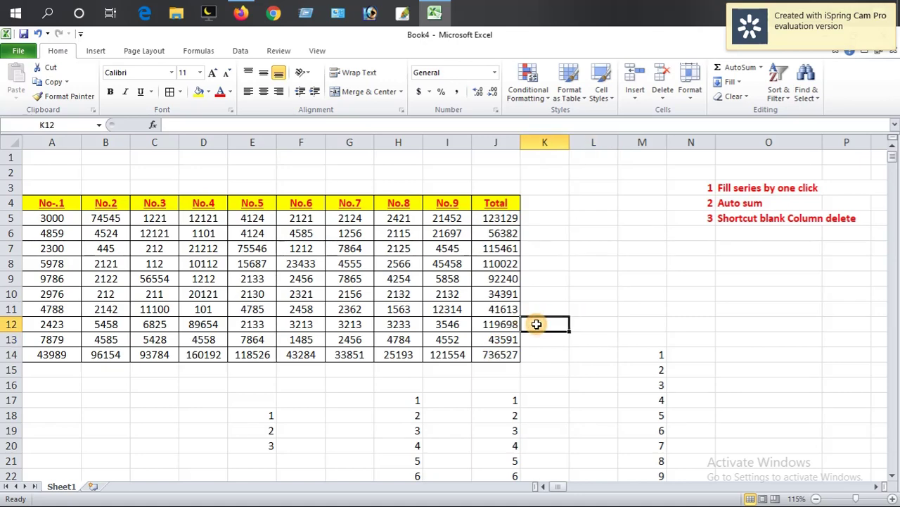
{"action": "left_click", "coordinate": [599, 294]}
{"action": "left_click", "coordinate": [597, 279]}
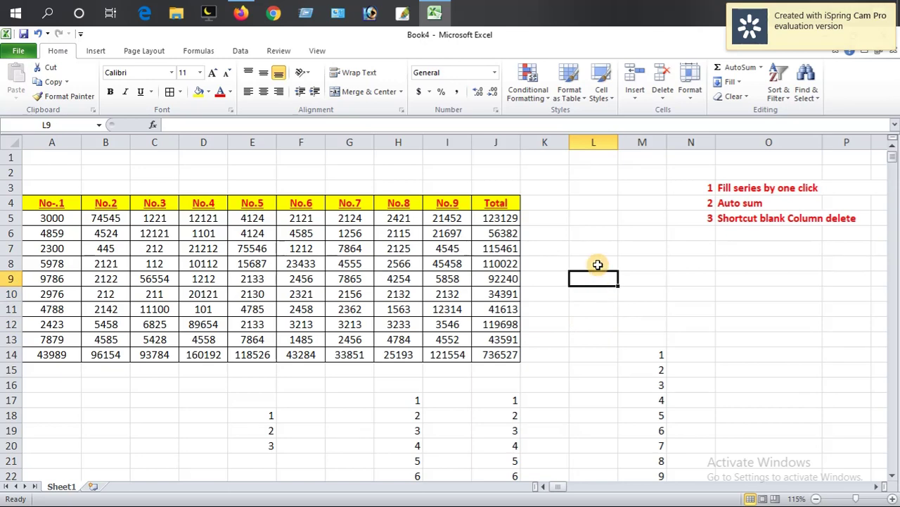
{"action": "left_click", "coordinate": [597, 264]}
{"action": "left_click", "coordinate": [593, 250]}
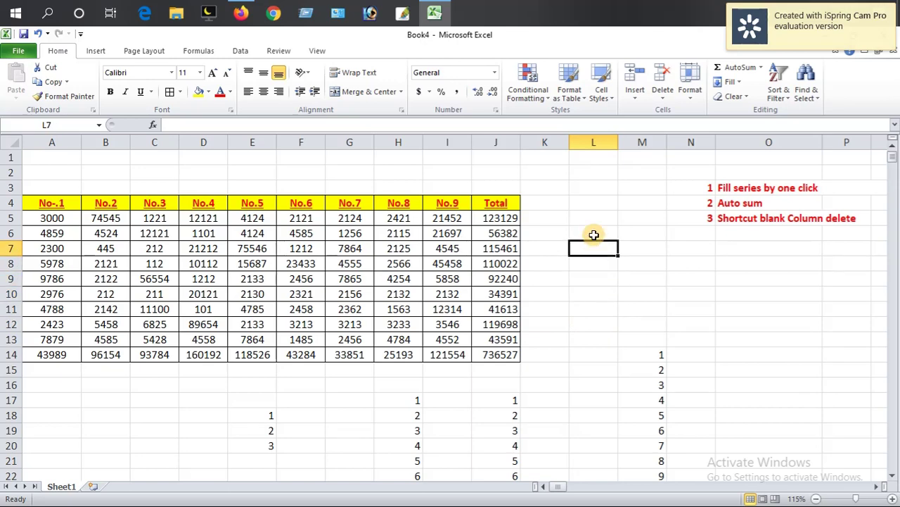
{"action": "left_click", "coordinate": [594, 234]}
{"action": "left_click", "coordinate": [593, 217]}
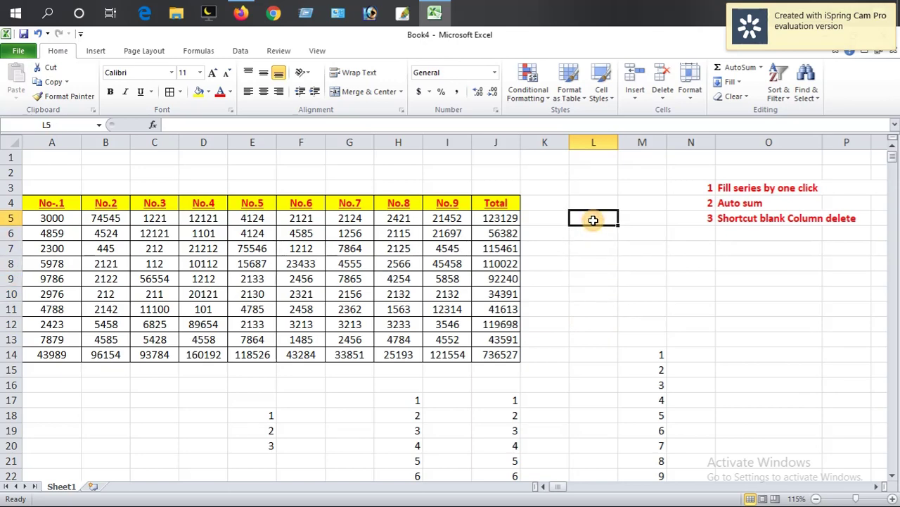
{"action": "left_click", "coordinate": [593, 200]}
{"action": "left_click", "coordinate": [594, 186]}
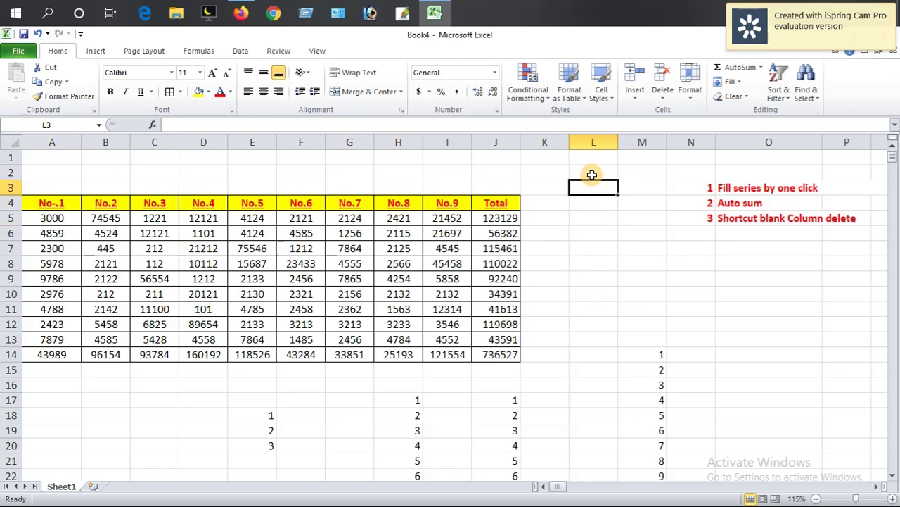
{"action": "left_click", "coordinate": [598, 172]}
{"action": "left_click", "coordinate": [637, 173]}
{"action": "left_click", "coordinate": [630, 203]}
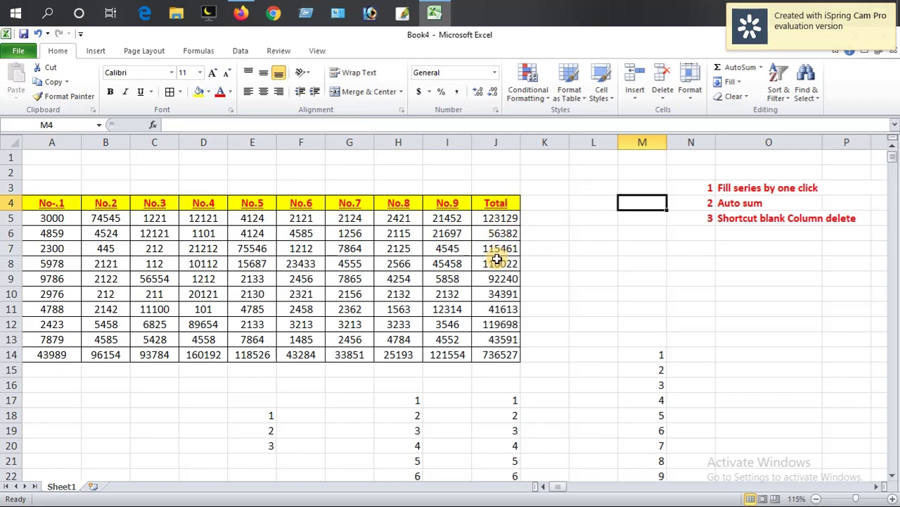
{"action": "left_click", "coordinate": [612, 279]}
{"action": "left_click", "coordinate": [639, 234]}
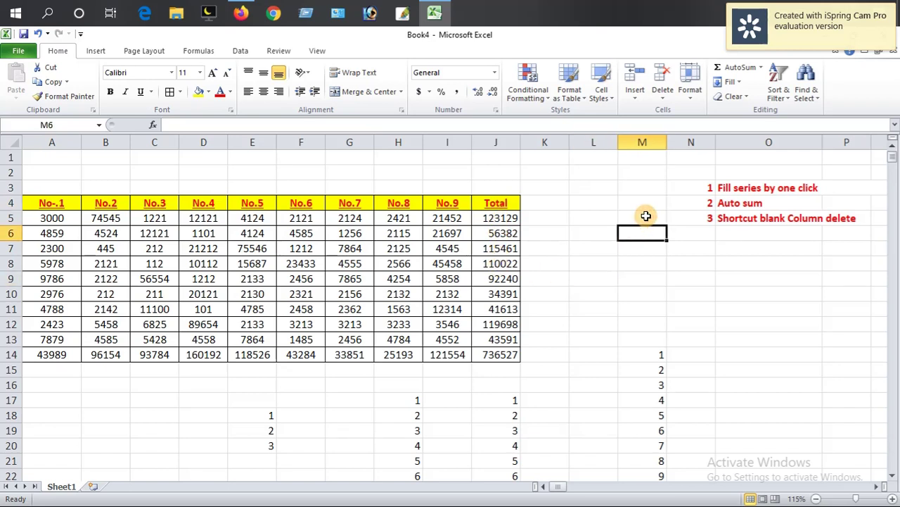
{"action": "left_click", "coordinate": [640, 218]}
{"action": "left_click", "coordinate": [641, 202]}
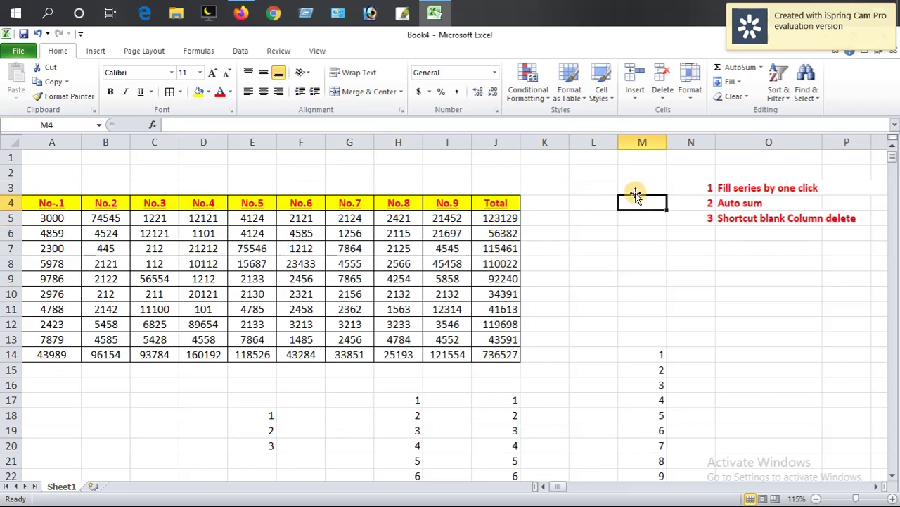
{"action": "left_click", "coordinate": [636, 187]}
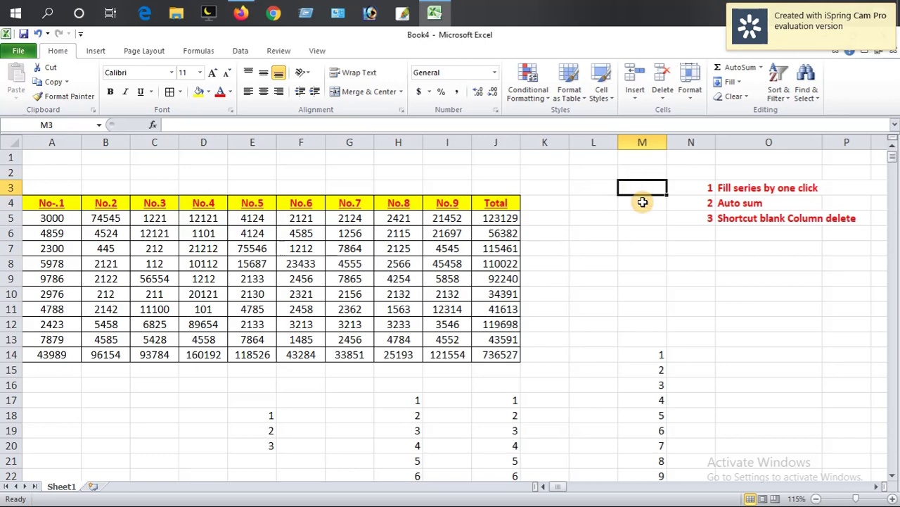
{"action": "left_click", "coordinate": [706, 263]}
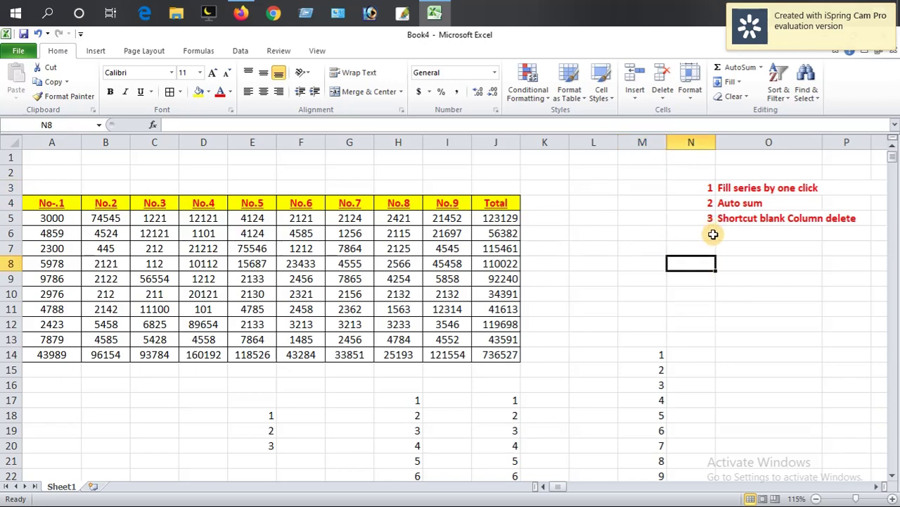
{"action": "left_click", "coordinate": [759, 262]}
{"action": "left_click", "coordinate": [683, 310]}
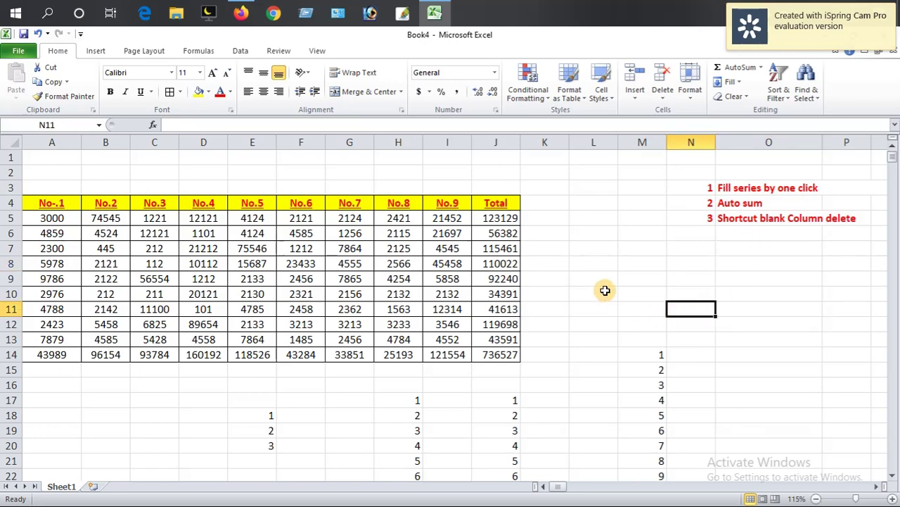
{"action": "left_click", "coordinate": [600, 283]}
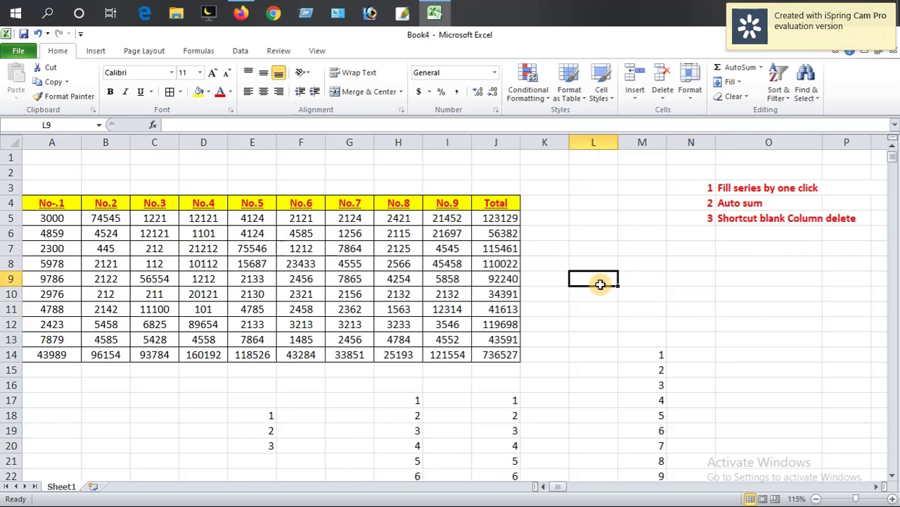
Step: Clear the contents of rows 6, 9, 11 and 13 to leave blank rows in the table
{"action": "left_click", "coordinate": [7, 233]}
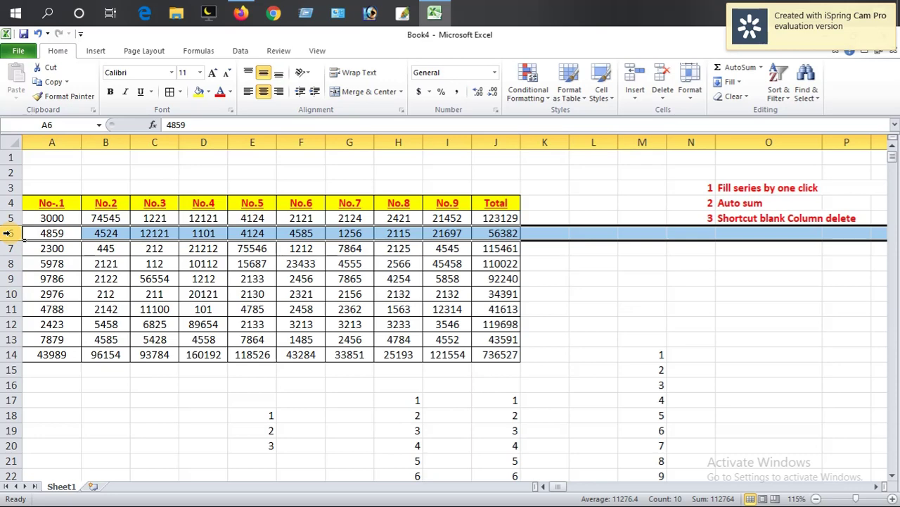
{"action": "key", "text": "Delete"}
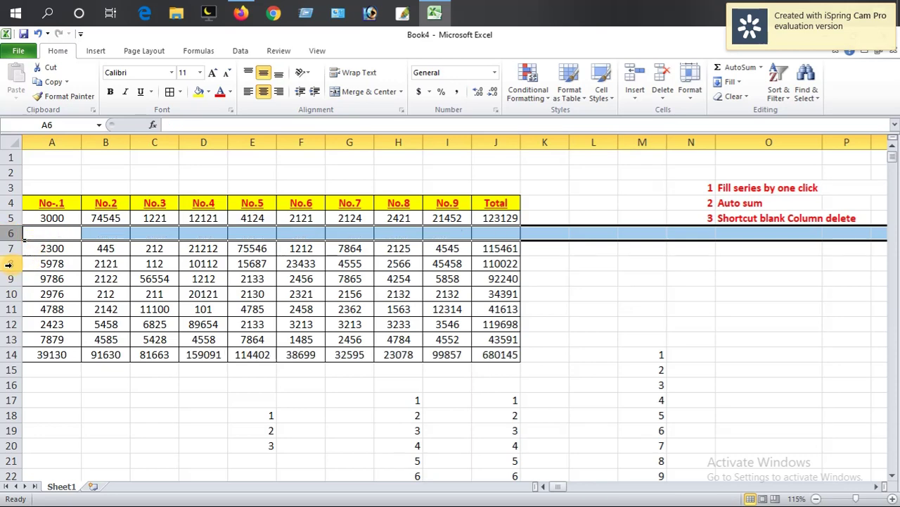
{"action": "left_click", "coordinate": [5, 279]}
{"action": "key", "text": "Delete"}
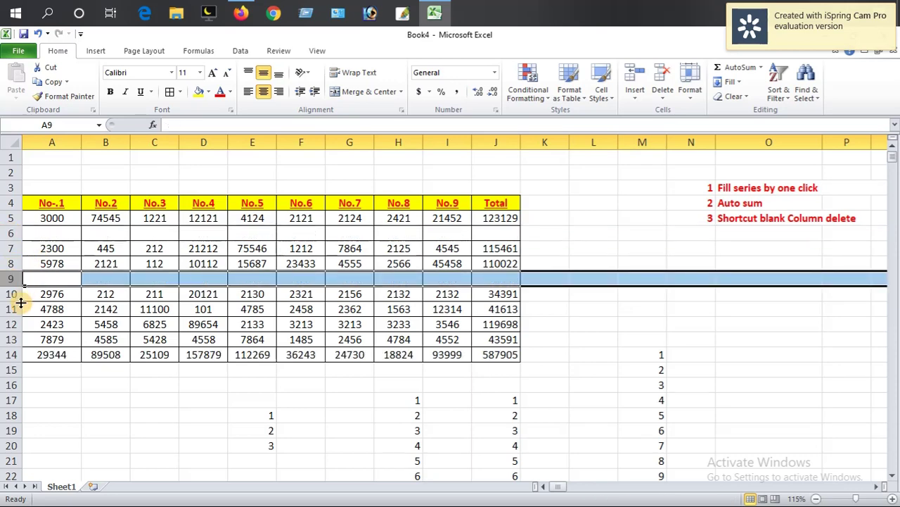
{"action": "left_click", "coordinate": [9, 309]}
{"action": "key", "text": "Delete"}
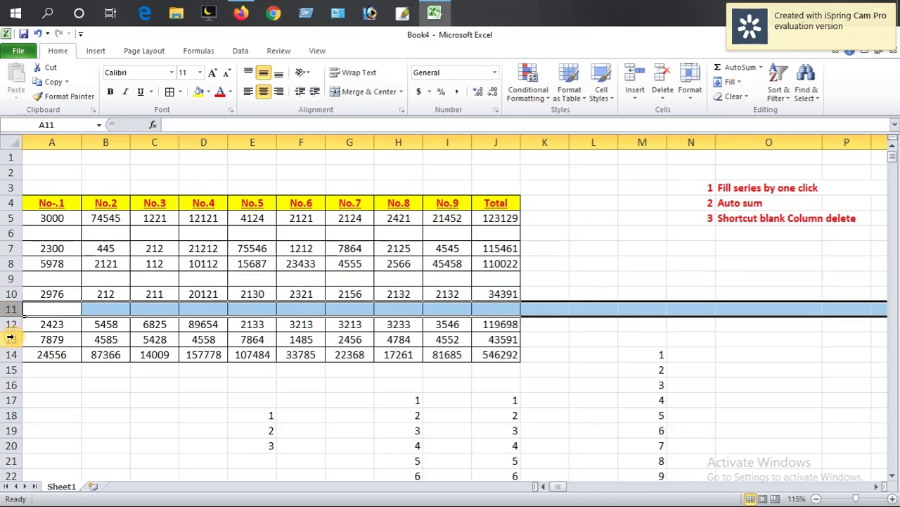
{"action": "left_click", "coordinate": [10, 339]}
{"action": "key", "text": "Delete"}
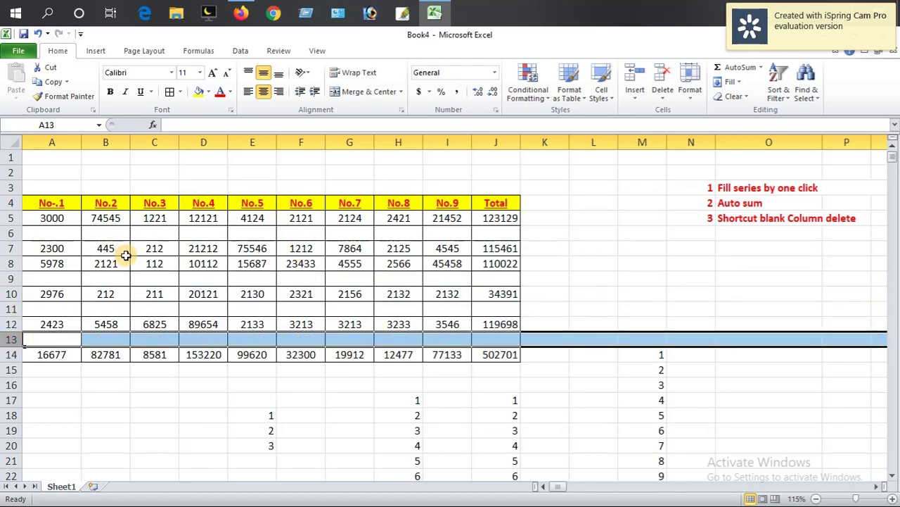
{"action": "left_click", "coordinate": [188, 263]}
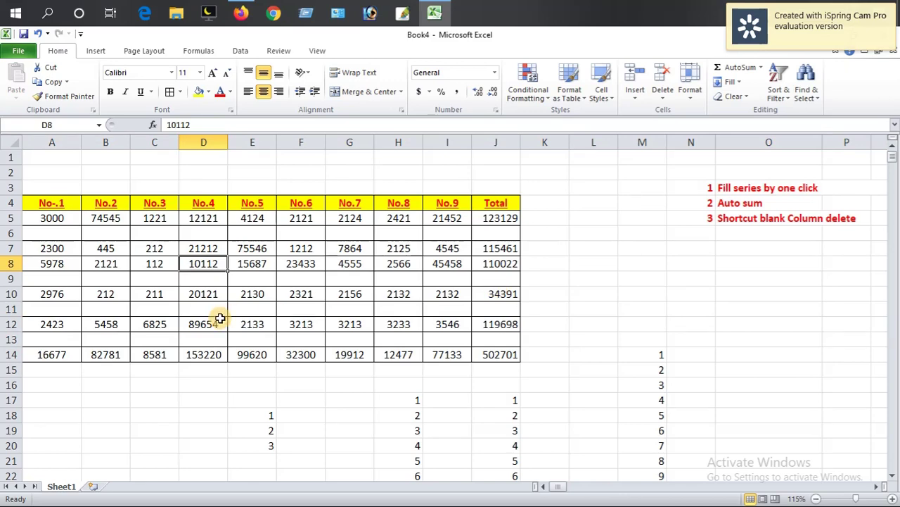
{"action": "scroll", "coordinate": [223, 324], "scroll_direction": "down", "scroll_amount": 2}
{"action": "scroll", "coordinate": [225, 326], "scroll_direction": "down", "scroll_amount": 14}
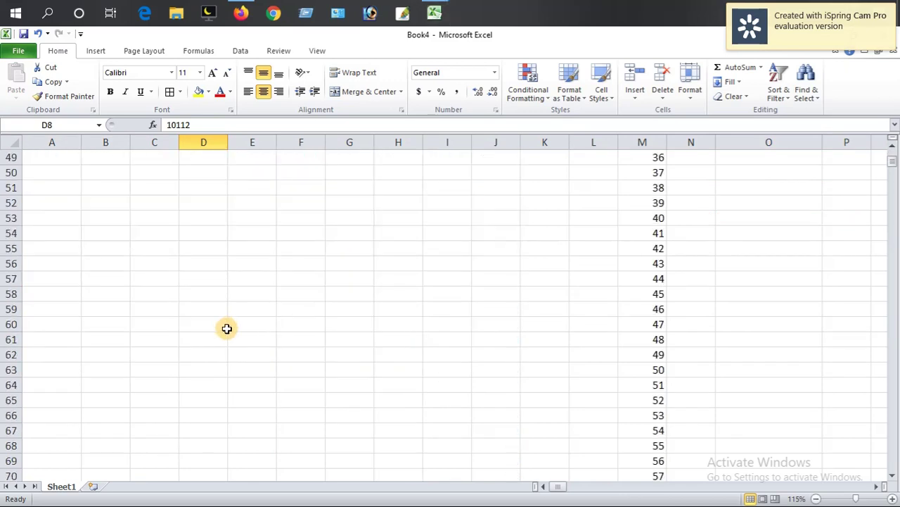
{"action": "scroll", "coordinate": [227, 329], "scroll_direction": "up", "scroll_amount": 13}
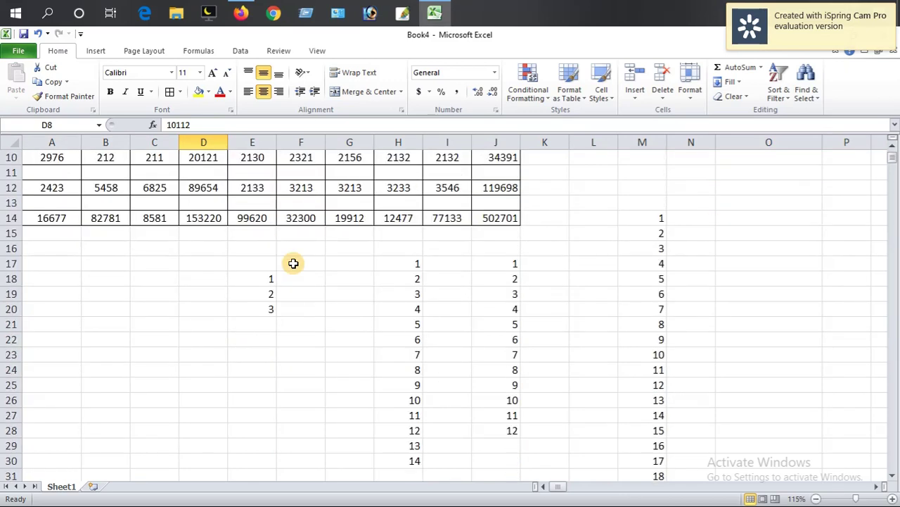
{"action": "scroll", "coordinate": [296, 260], "scroll_direction": "up", "scroll_amount": 3}
{"action": "left_click", "coordinate": [544, 264]}
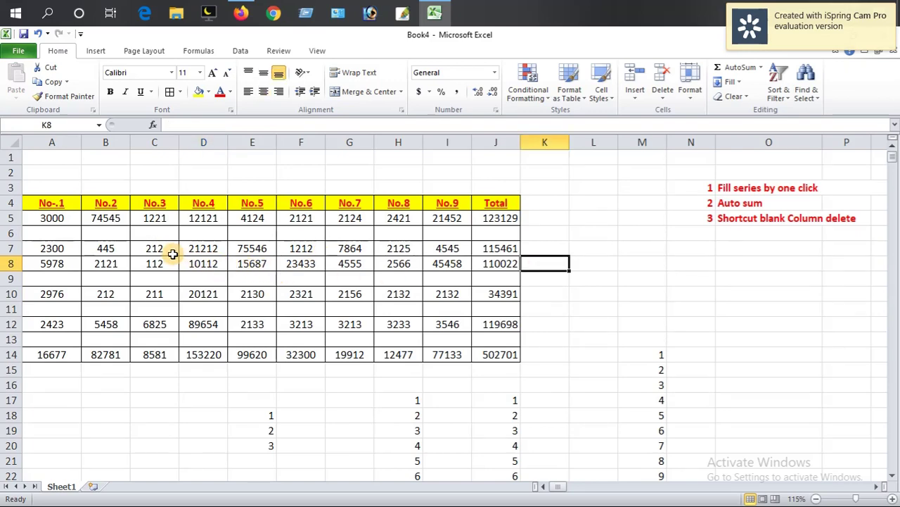
{"action": "left_click", "coordinate": [125, 234]}
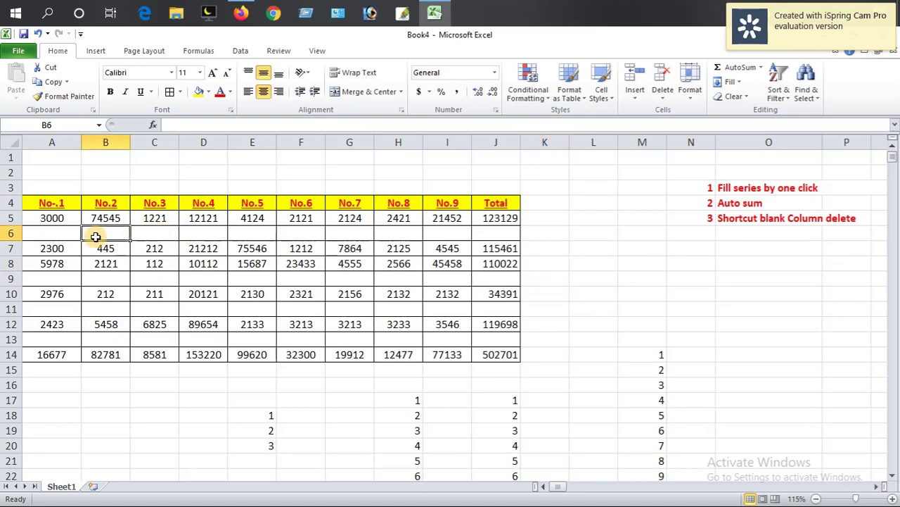
Step: Examine the blank rows 6, 9, 11 and 13 inside the number table
{"action": "left_click", "coordinate": [70, 233]}
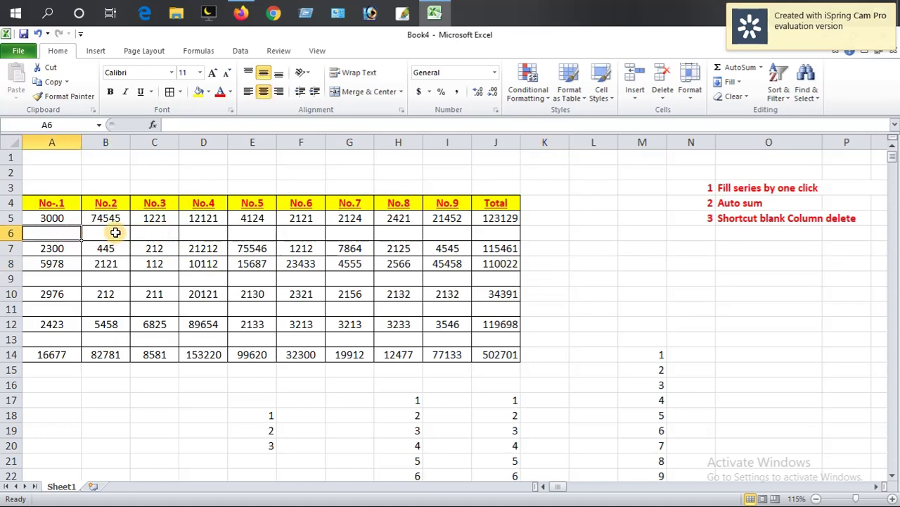
{"action": "left_click", "coordinate": [115, 232]}
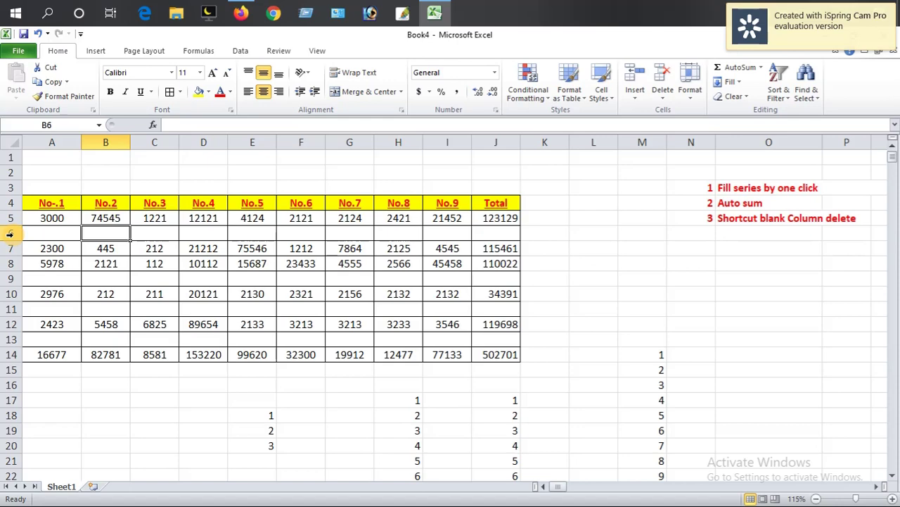
{"action": "left_click", "coordinate": [10, 234]}
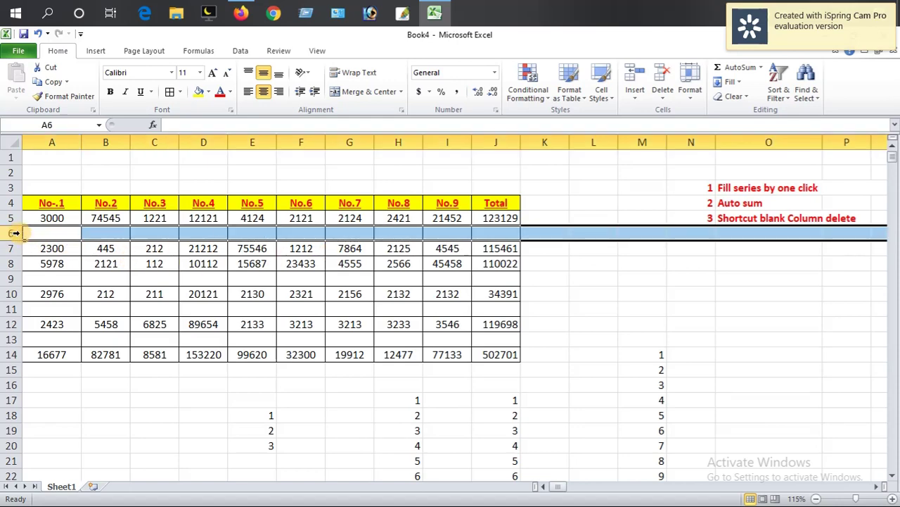
{"action": "left_click", "coordinate": [102, 280]}
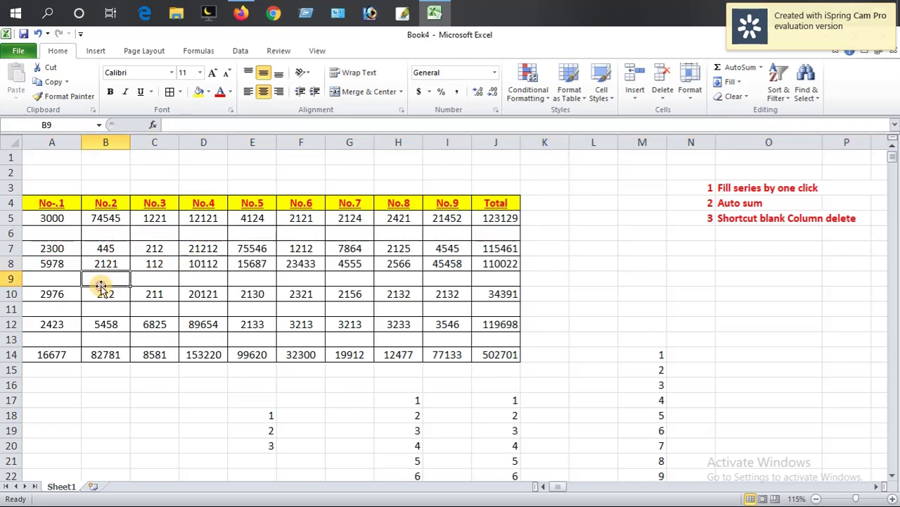
{"action": "left_click", "coordinate": [64, 281]}
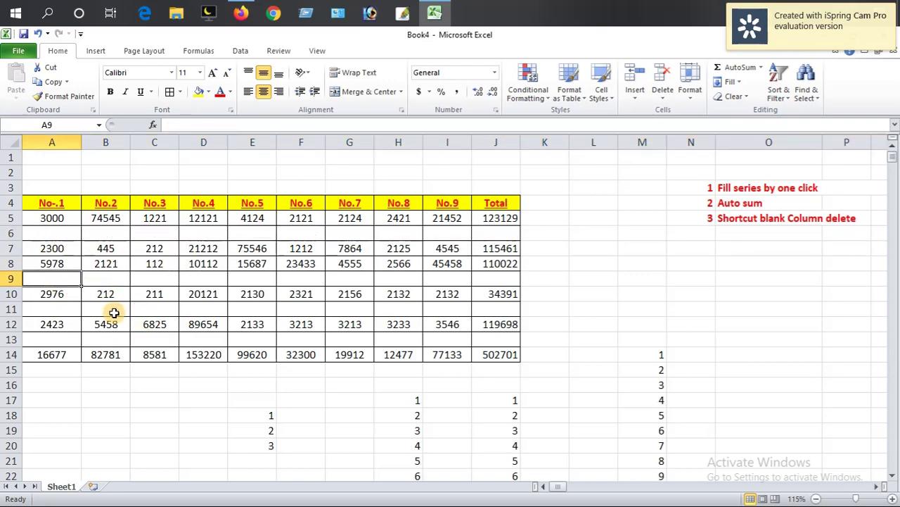
{"action": "left_click", "coordinate": [124, 311]}
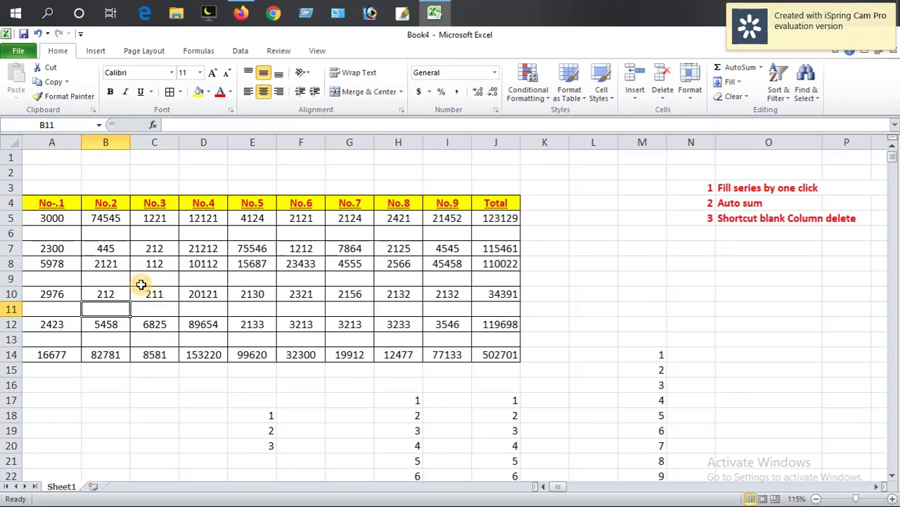
{"action": "left_click", "coordinate": [70, 238]}
{"action": "left_click", "coordinate": [70, 279]}
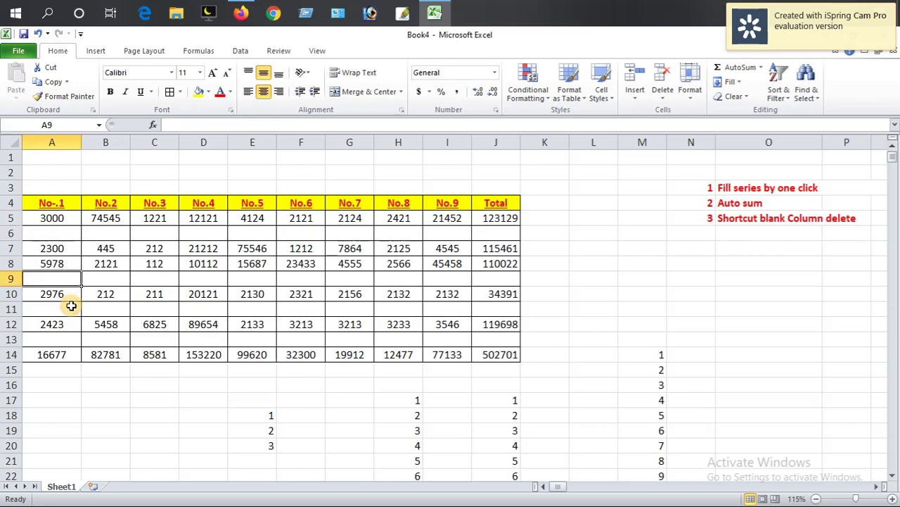
{"action": "left_click", "coordinate": [71, 309]}
{"action": "left_click", "coordinate": [70, 341]}
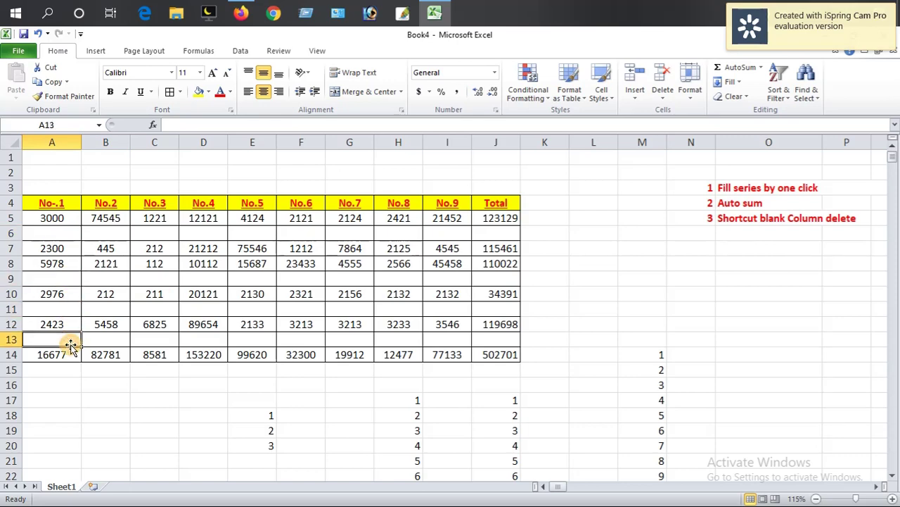
{"action": "left_click", "coordinate": [70, 238]}
{"action": "left_click", "coordinate": [72, 278]}
{"action": "left_click", "coordinate": [73, 309]}
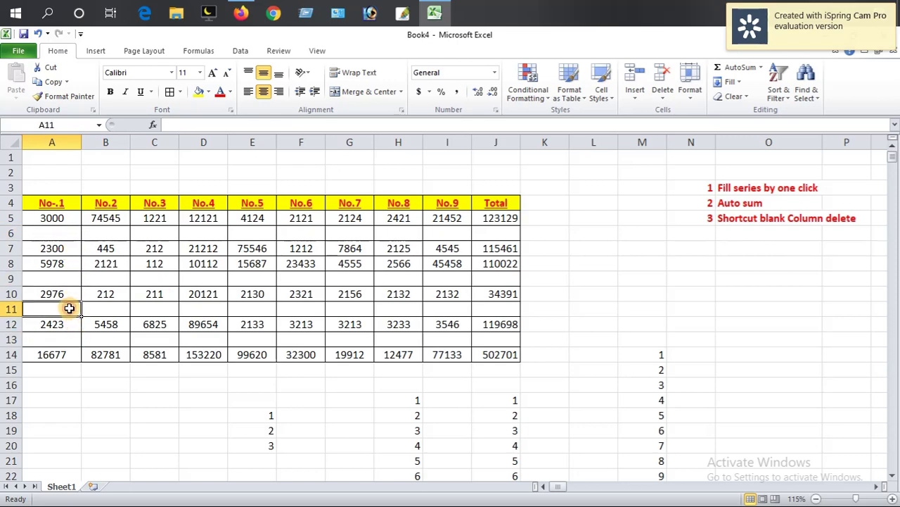
{"action": "left_click", "coordinate": [73, 340]}
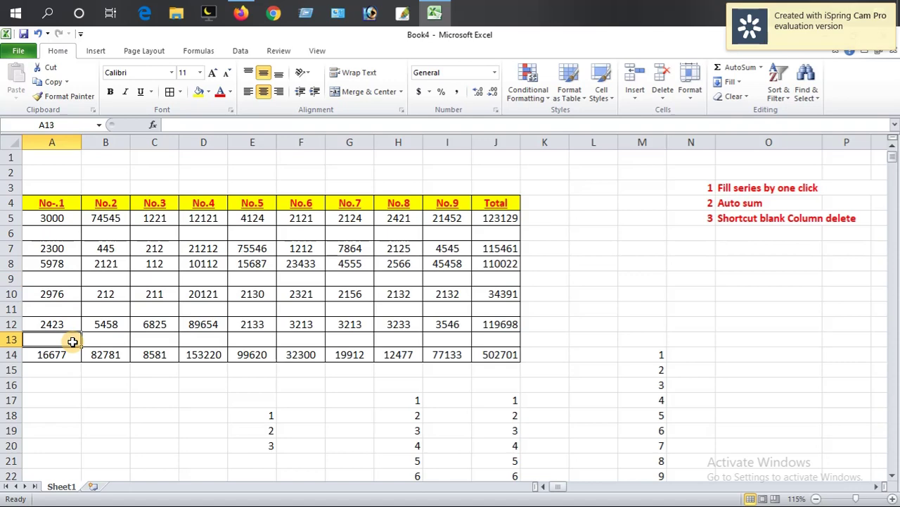
{"action": "left_click", "coordinate": [62, 234]}
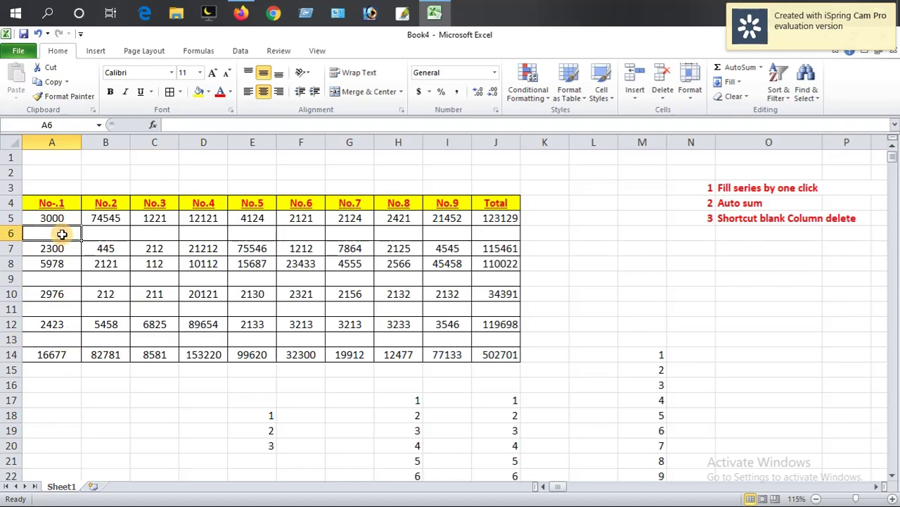
{"action": "left_click", "coordinate": [138, 280]}
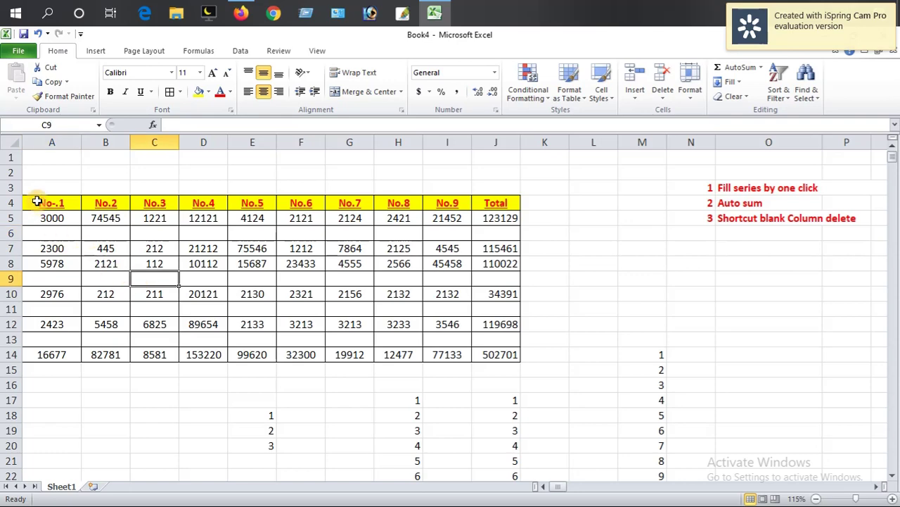
Step: Select all blank cells in the table range A4:J14 with Go To Special and delete them, shifting the cells up
{"action": "left_click_drag", "start_coordinate": [35, 204], "coordinate": [508, 356]}
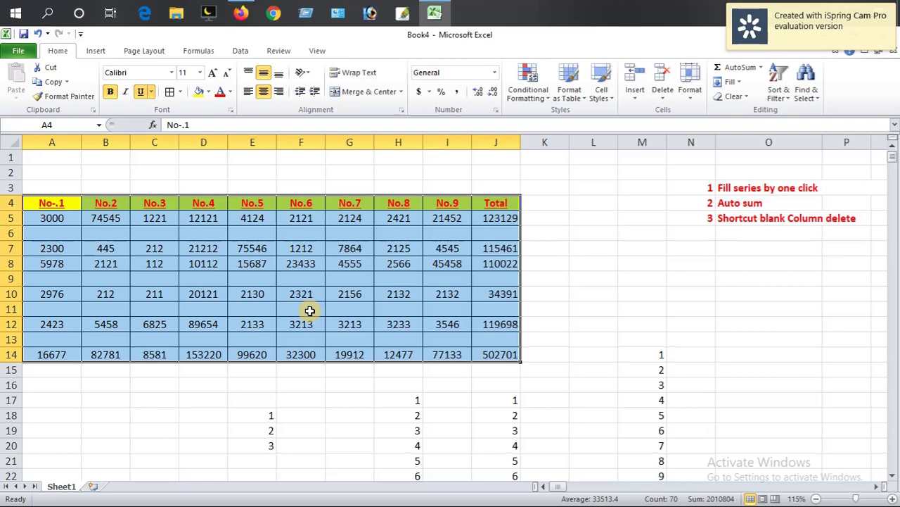
{"action": "key", "text": "F5"}
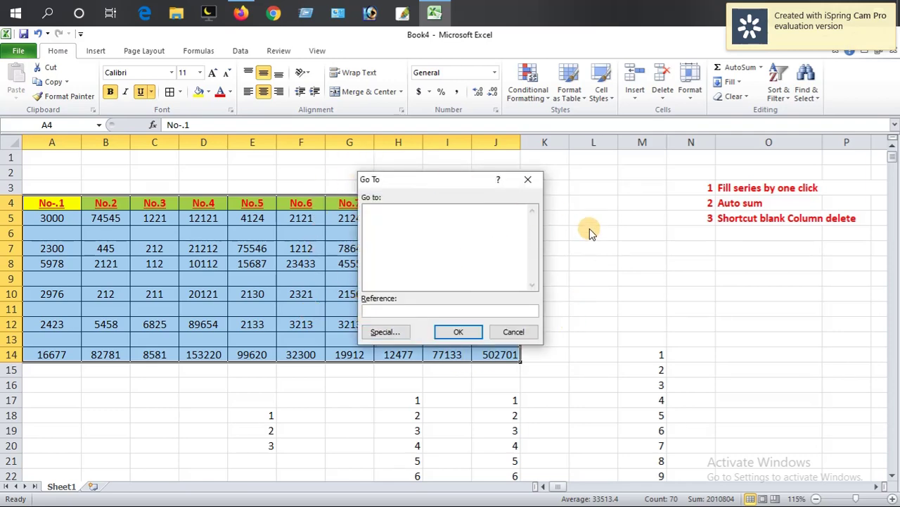
{"action": "left_click", "coordinate": [383, 332]}
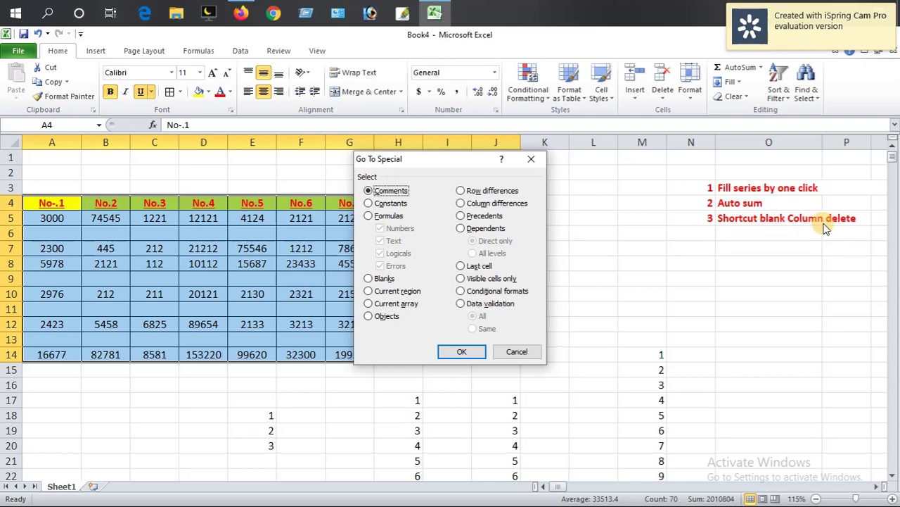
{"action": "left_click", "coordinate": [385, 281]}
{"action": "left_click", "coordinate": [369, 278]}
{"action": "left_click", "coordinate": [461, 352]}
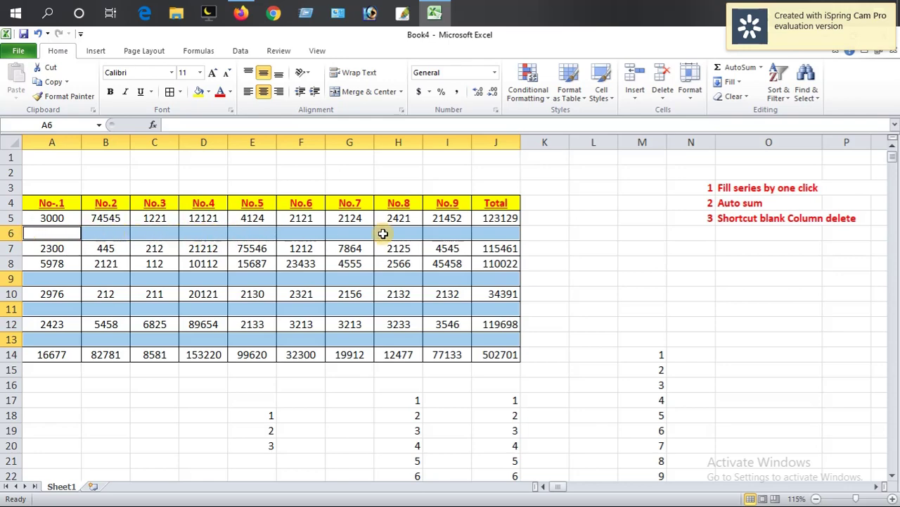
{"action": "right_click", "coordinate": [207, 233]}
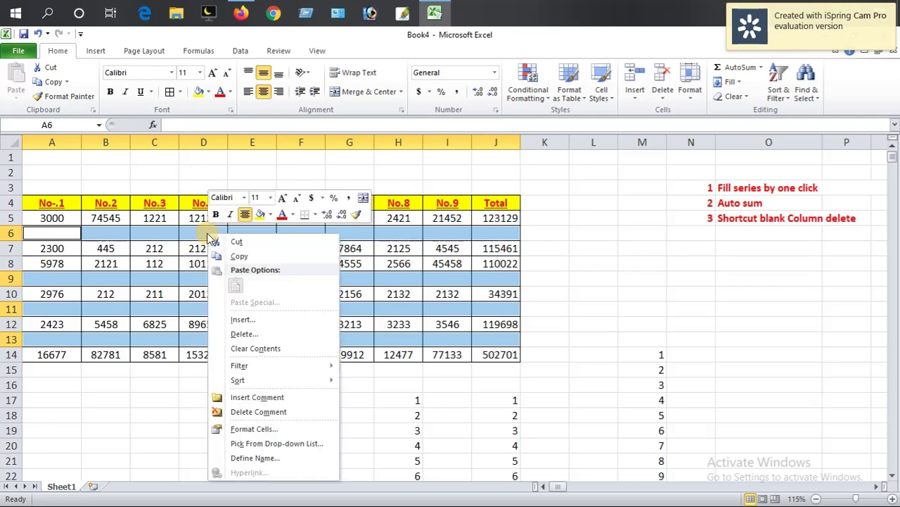
{"action": "left_click", "coordinate": [246, 334]}
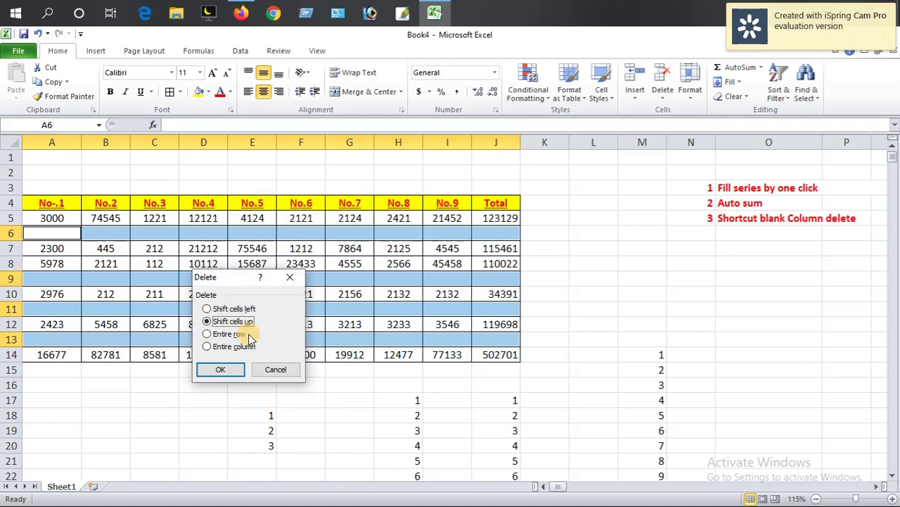
{"action": "left_click", "coordinate": [220, 369]}
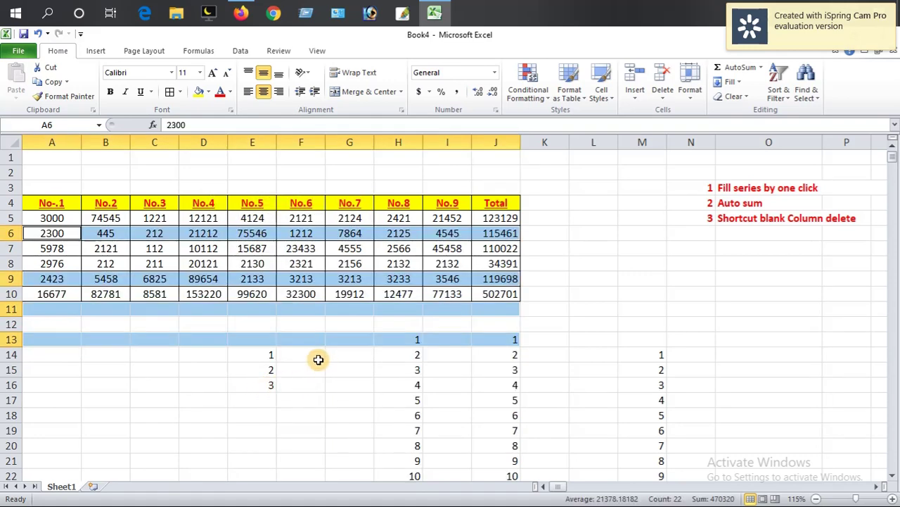
{"action": "left_click", "coordinate": [349, 323]}
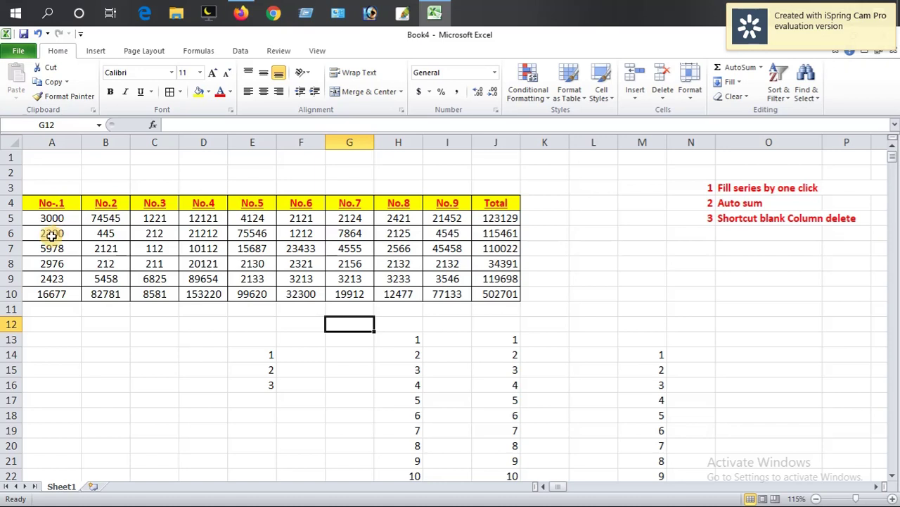
{"action": "left_click", "coordinate": [166, 267]}
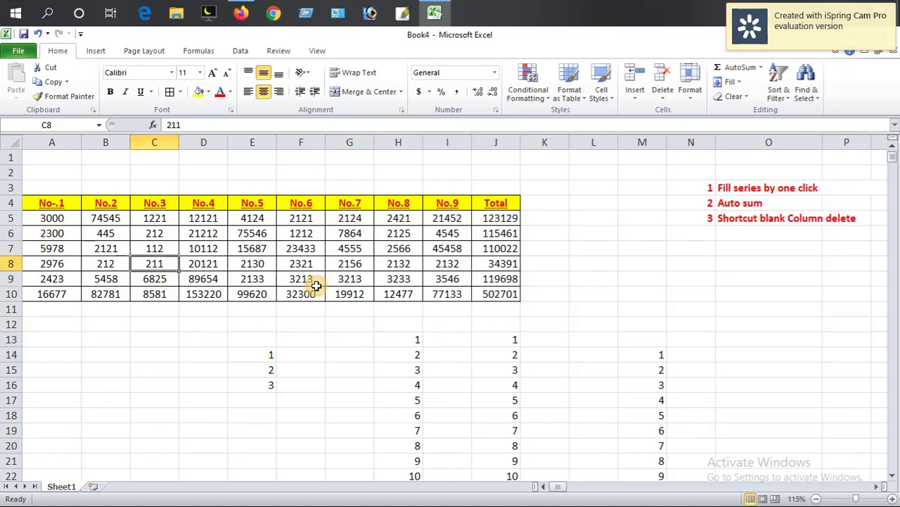
{"action": "left_click", "coordinate": [314, 281]}
{"action": "left_click", "coordinate": [384, 291]}
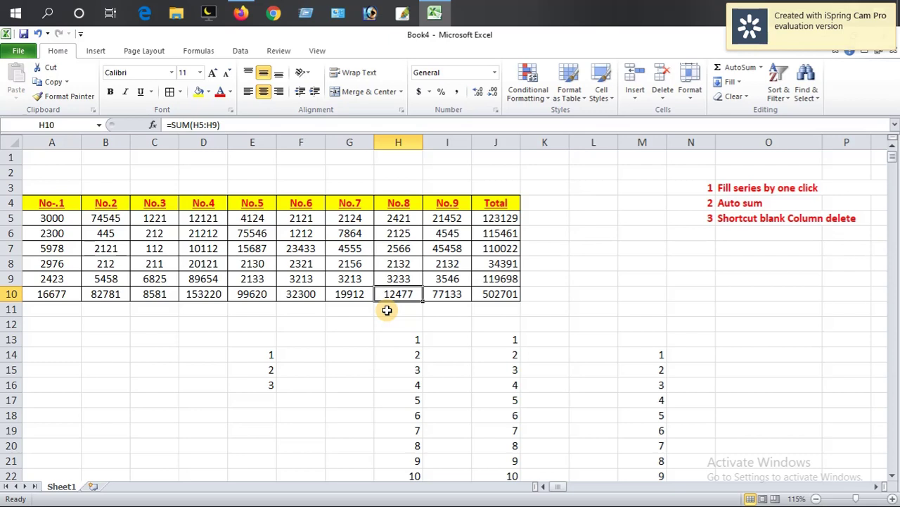
{"action": "left_click", "coordinate": [636, 265]}
{"action": "left_click", "coordinate": [637, 231]}
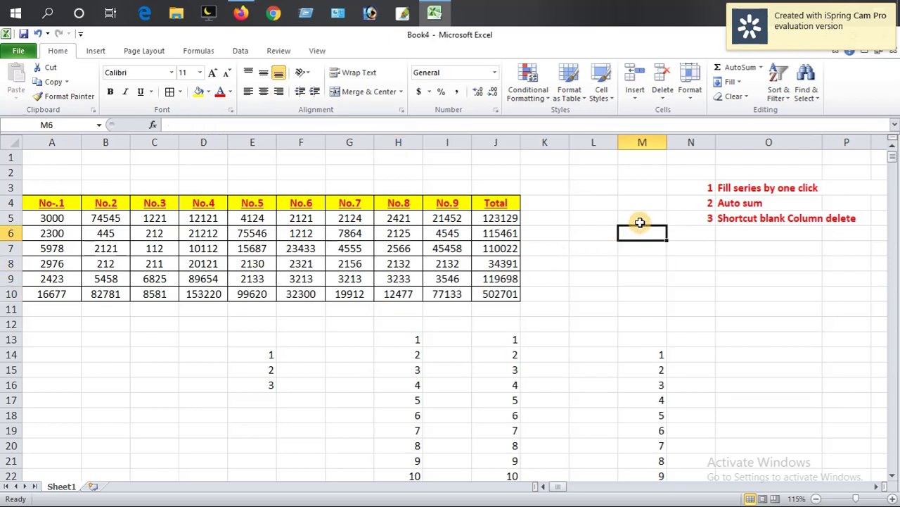
{"action": "left_click", "coordinate": [637, 216]}
{"action": "left_click", "coordinate": [642, 203]}
{"action": "left_click", "coordinate": [645, 188]}
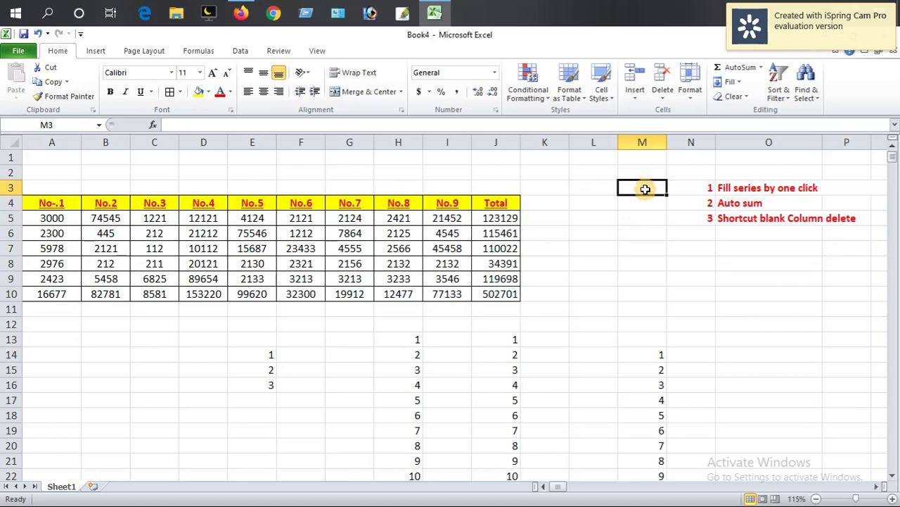
{"action": "left_click", "coordinate": [634, 174]}
{"action": "left_click", "coordinate": [601, 175]}
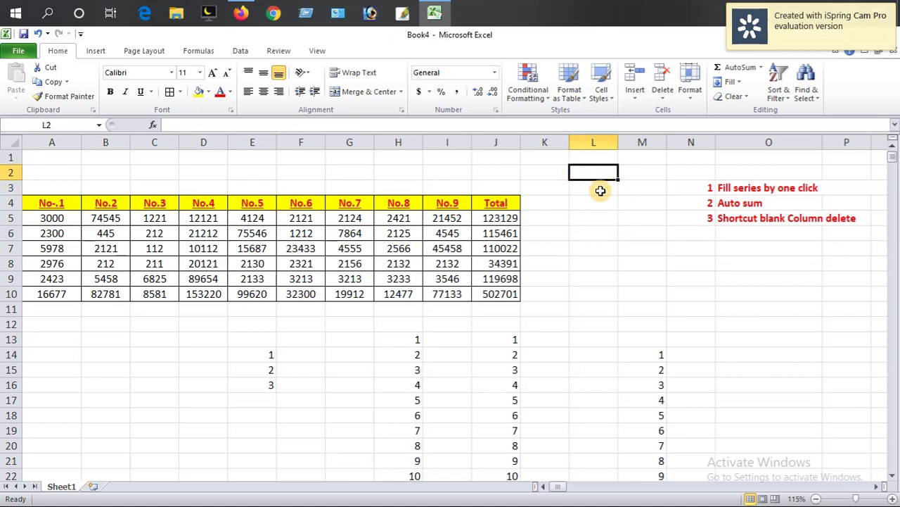
{"action": "left_click", "coordinate": [601, 191]}
{"action": "left_click", "coordinate": [599, 206]}
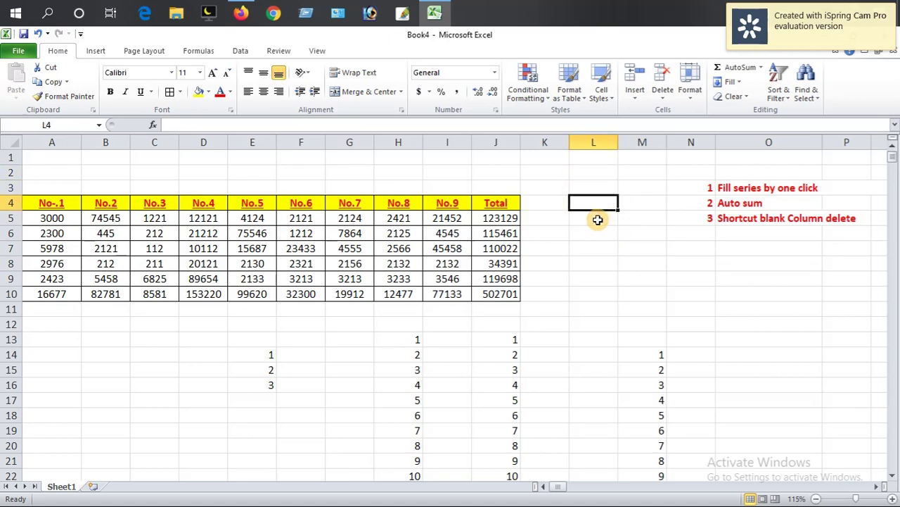
{"action": "left_click", "coordinate": [600, 262]}
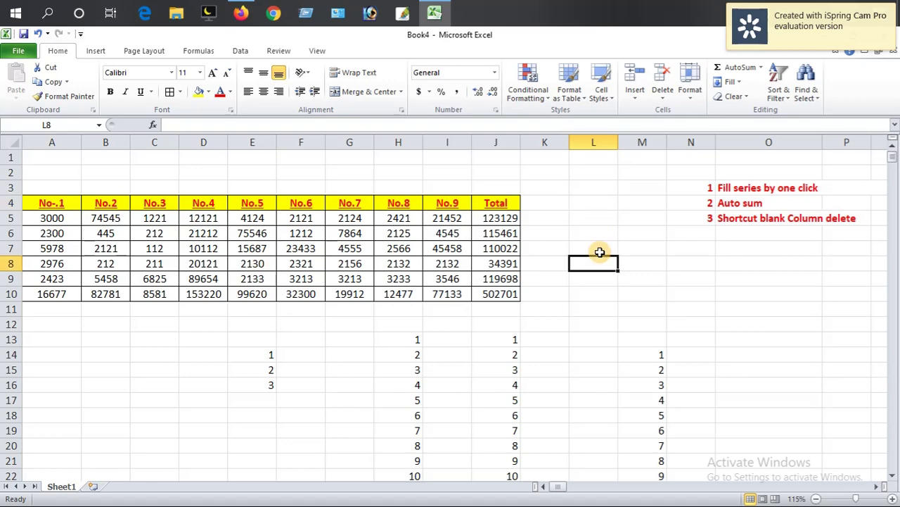